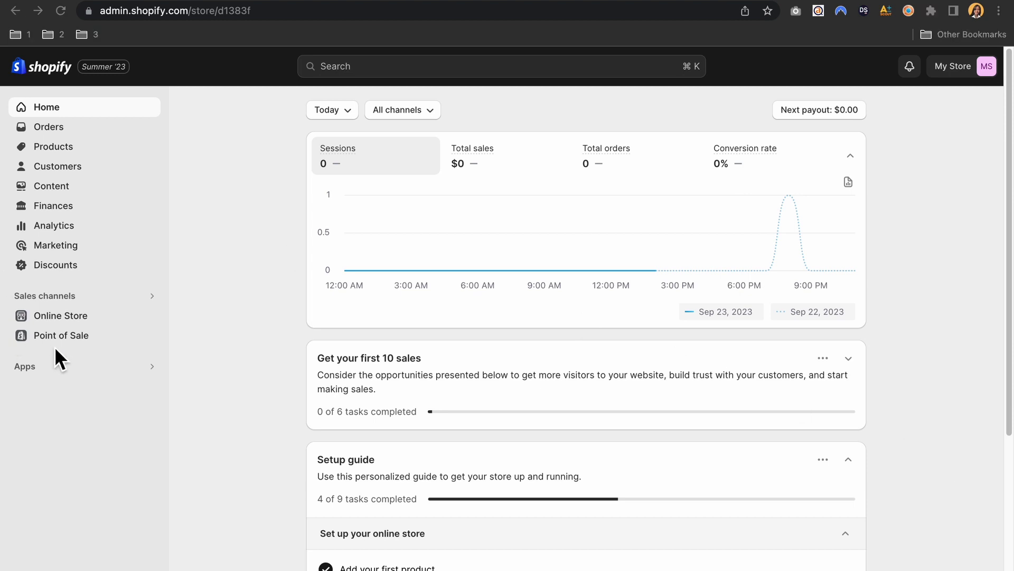
# Search the Shopify App Store for "countdown timer" apps.
pyautogui.click(53, 366)
pyautogui.write('countd')
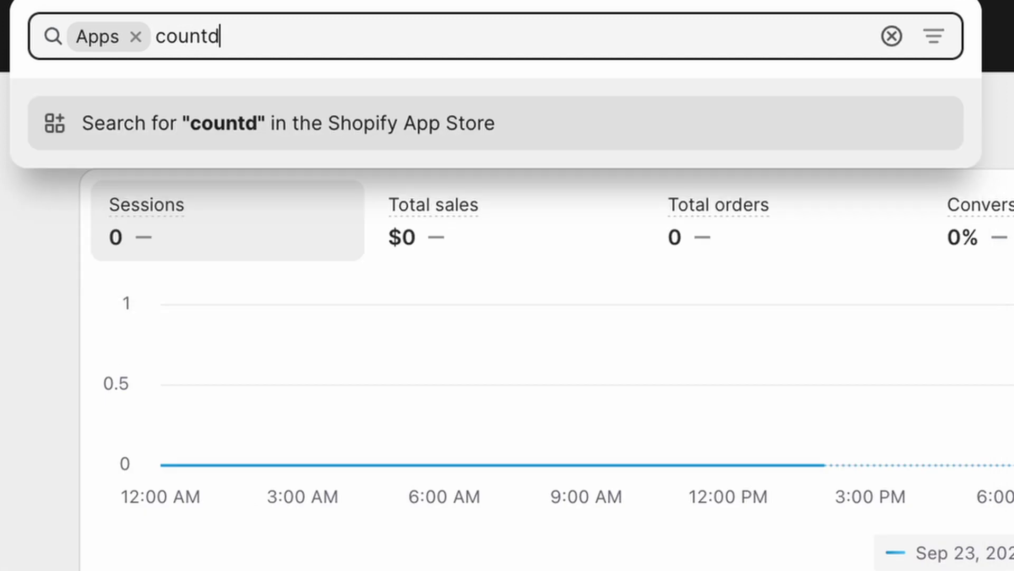
pyautogui.write('own timer')
pyautogui.press('Return')
# Choose GA: Sales Countdown Timer Bar from the search results and install it in the store.
pyautogui.scroll(-3, 777, 408)
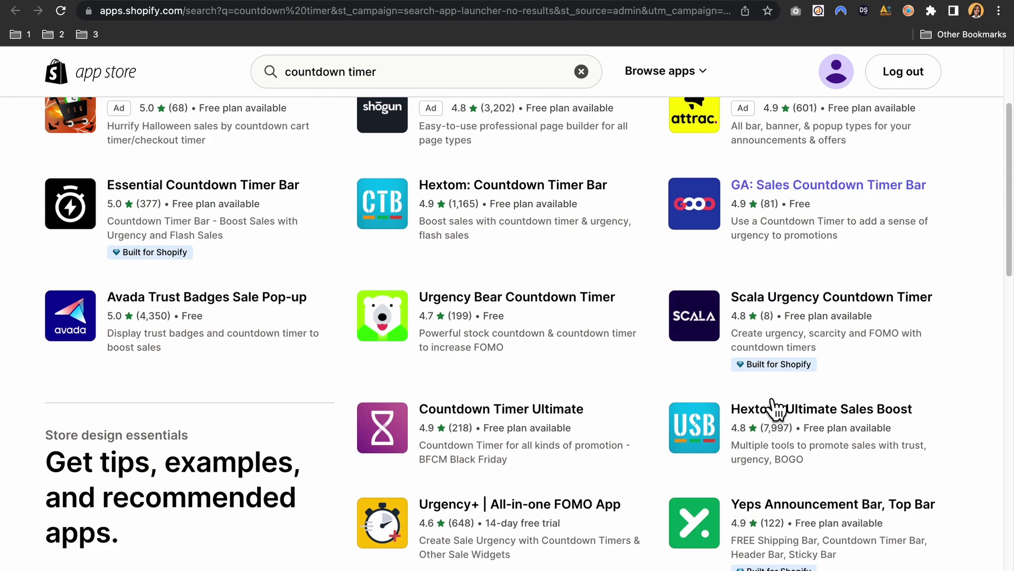
pyautogui.scroll(-10, 776, 408)
pyautogui.scroll(9, 772, 397)
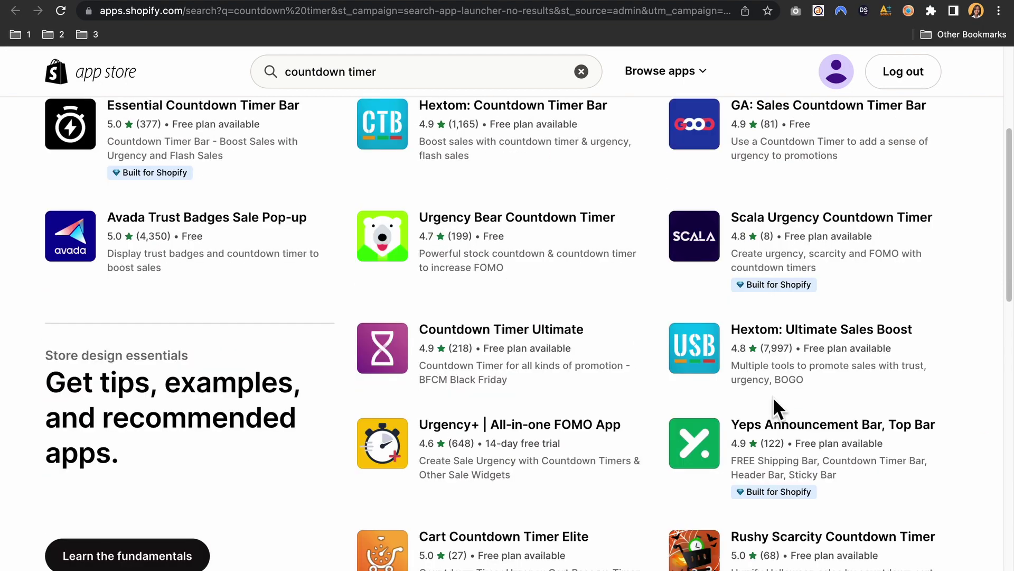
pyautogui.scroll(5, 772, 407)
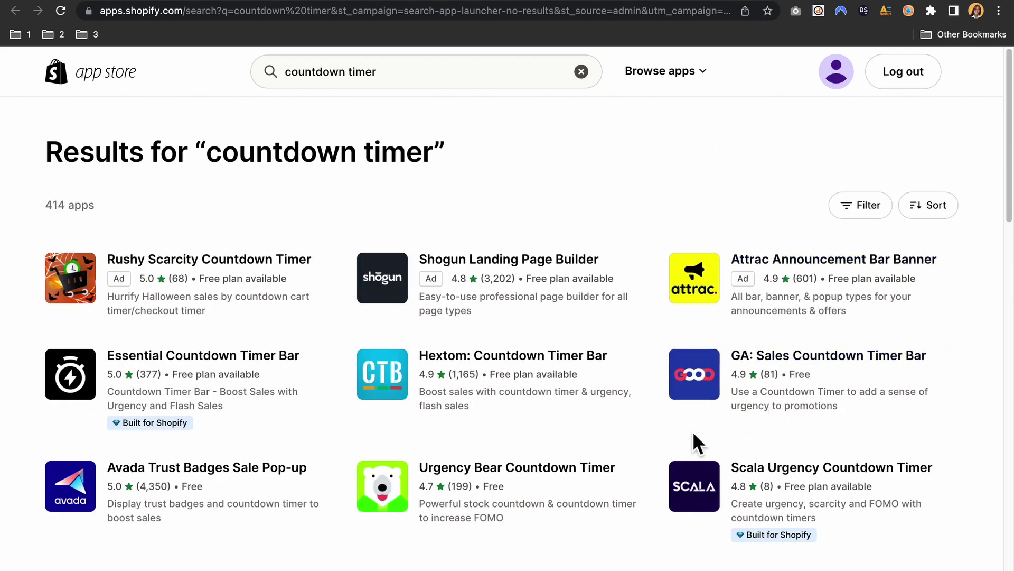
pyautogui.scroll(-1, 660, 423)
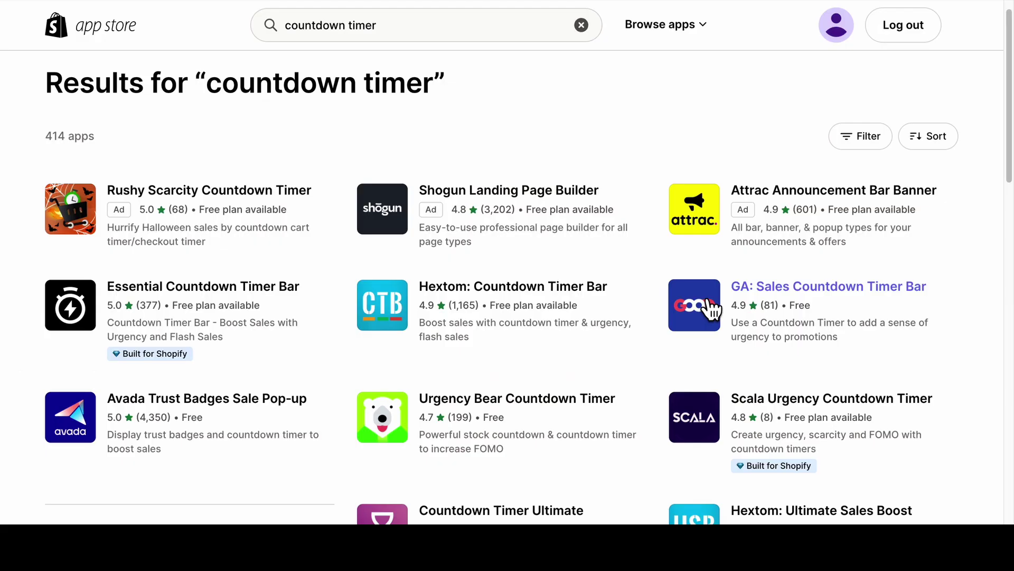
pyautogui.click(711, 309)
pyautogui.click(217, 307)
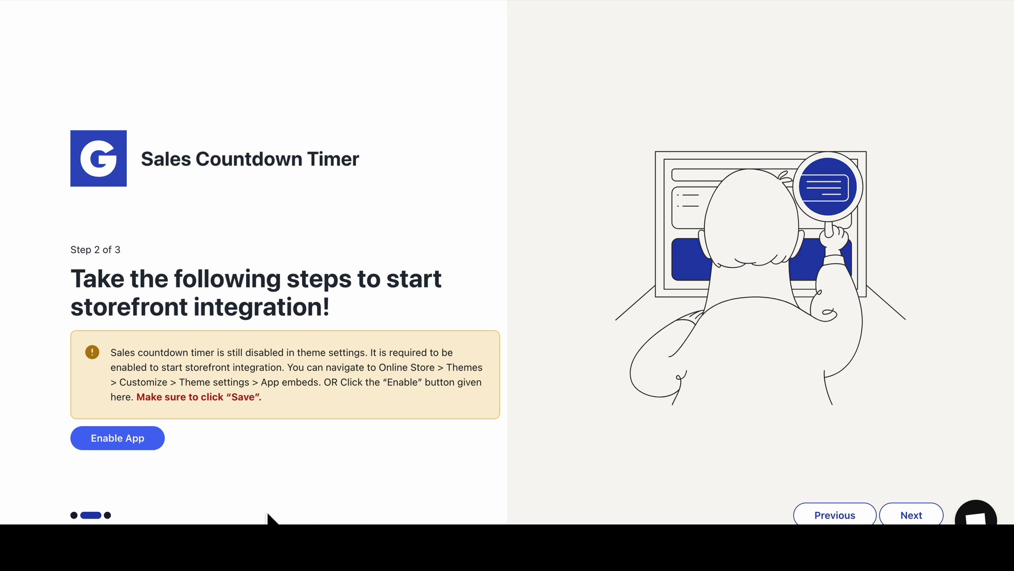
# Enable the Sales Countdown Timer app for the storefront theme and complete the remaining onboarding steps.
pyautogui.click(116, 436)
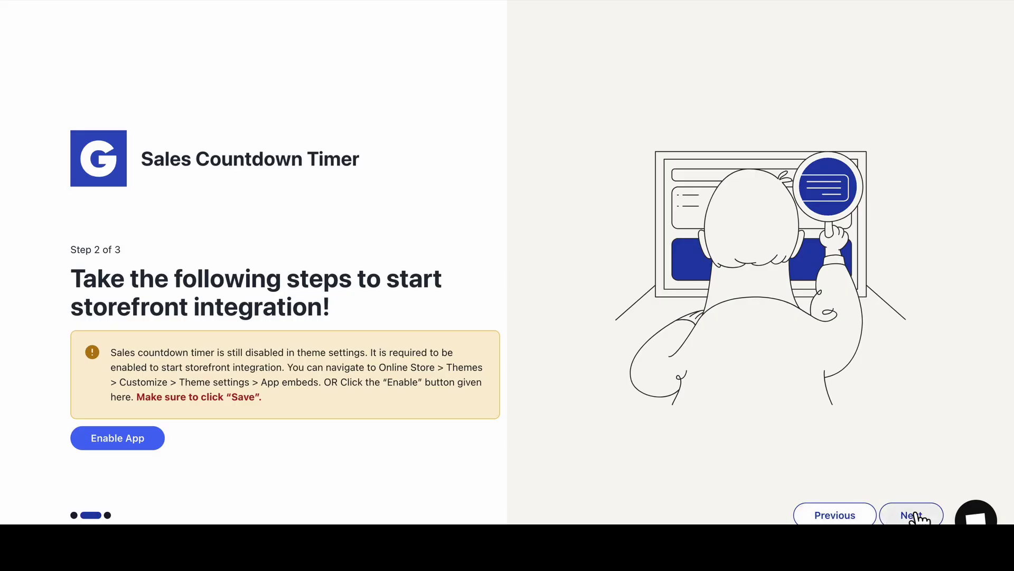
pyautogui.click(905, 516)
pyautogui.click(902, 516)
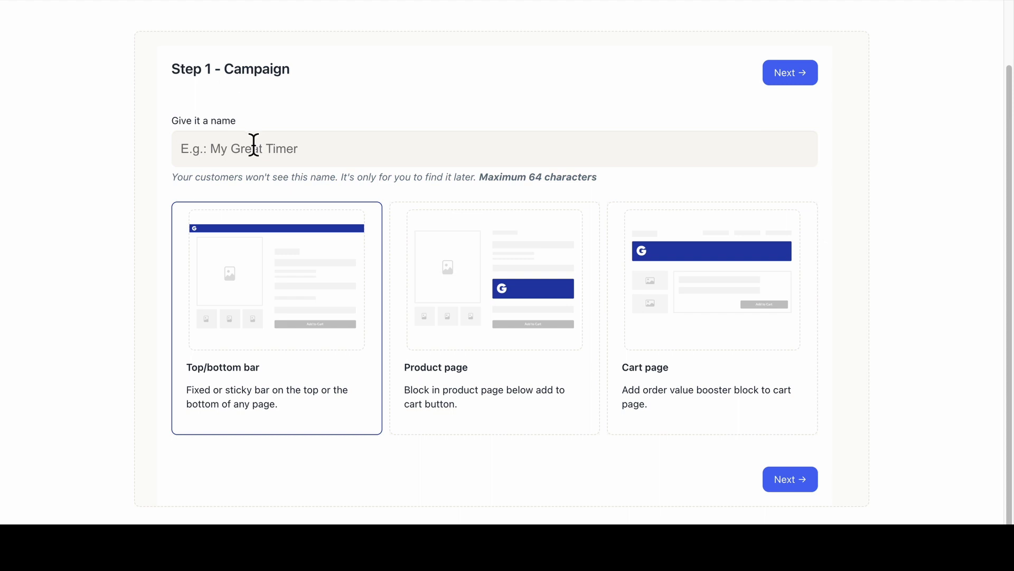
# Name the campaign "September sale", choose the Top/bottom bar type and continue to the design stage.
pyautogui.click(238, 152)
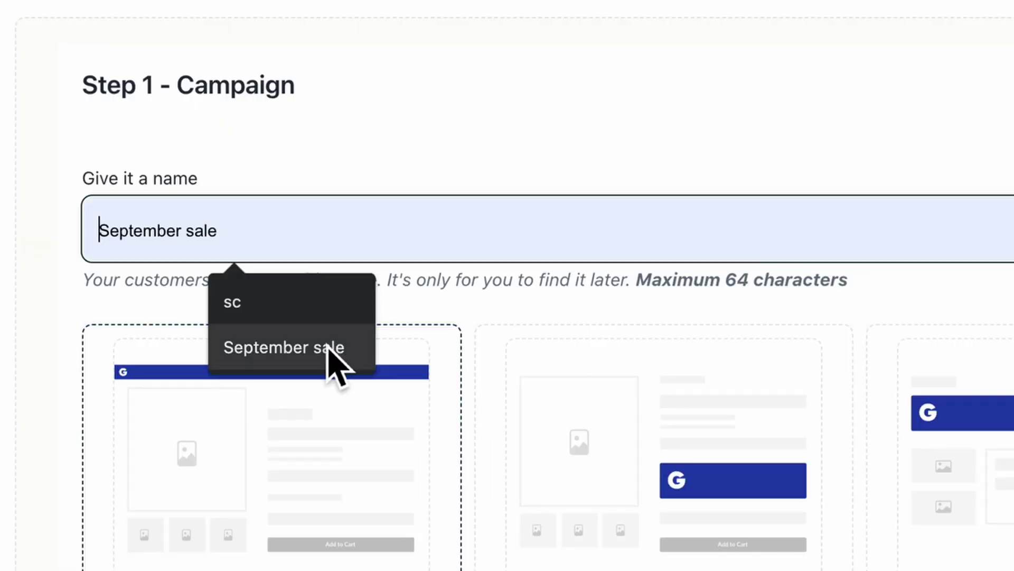
pyautogui.click(309, 213)
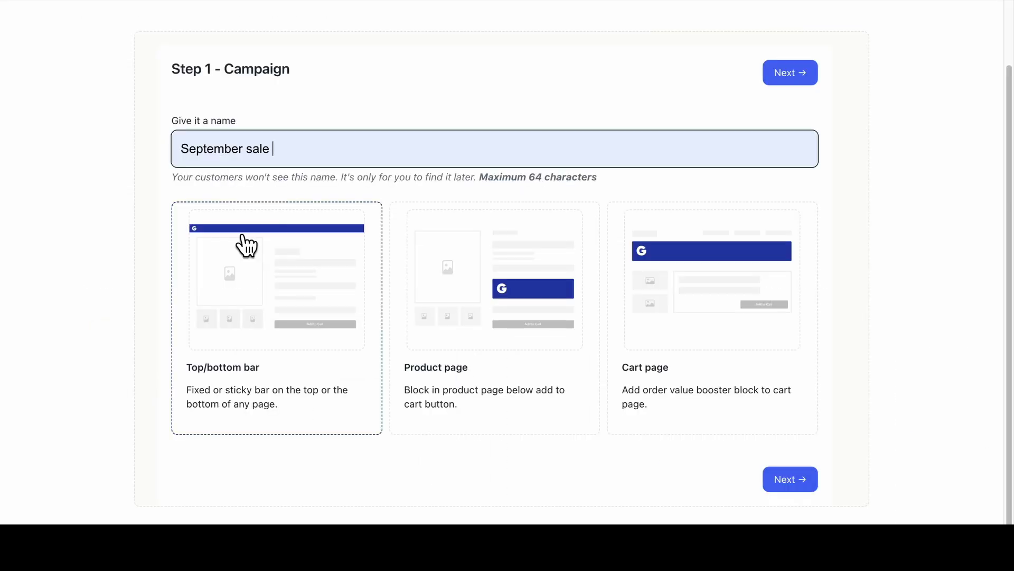
pyautogui.click(299, 321)
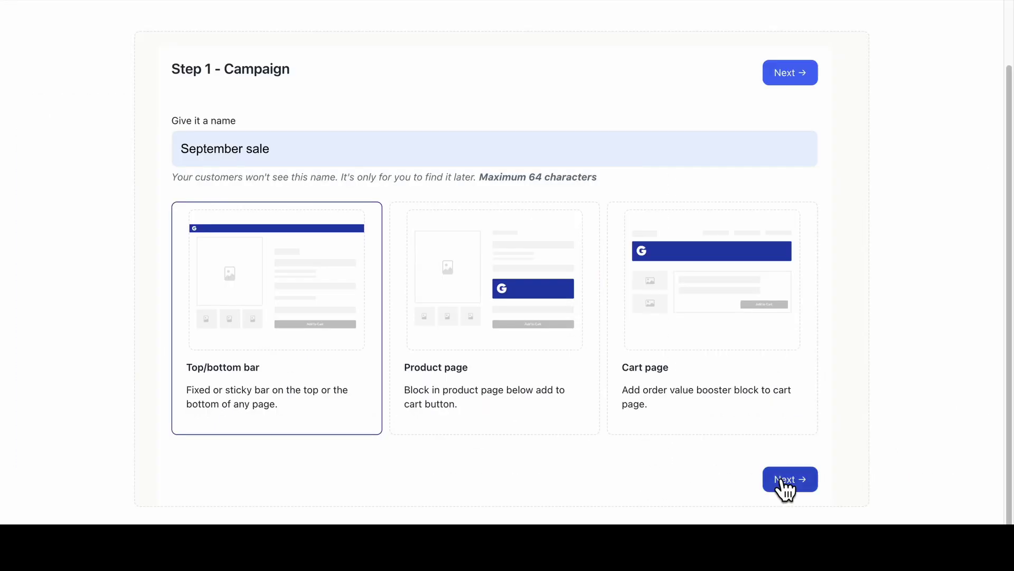
pyautogui.click(782, 481)
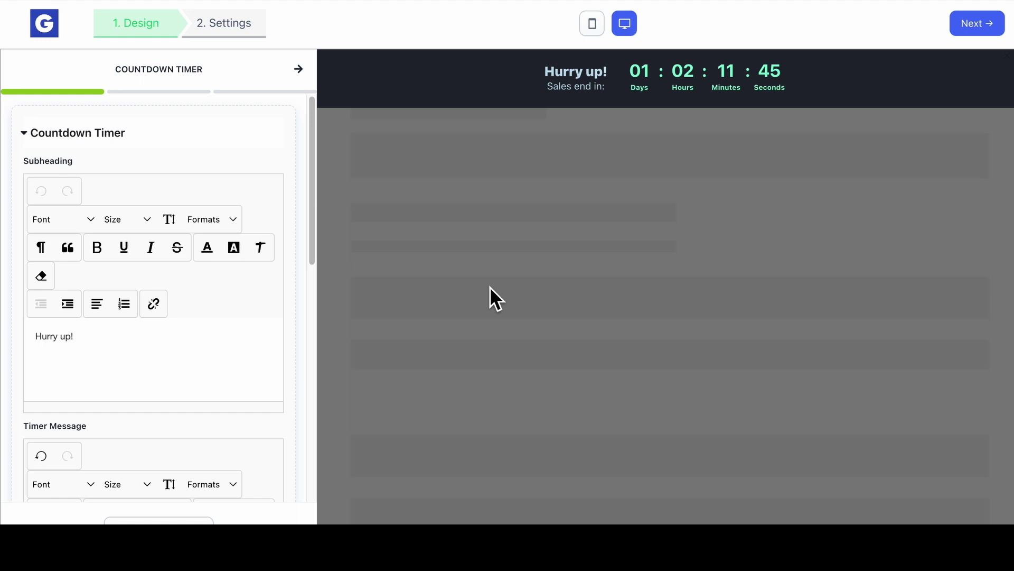
# Review the timer bar's design options, including subheading, timer message, countdown type, time and end behaviour.
pyautogui.scroll(-5, 296, 279)
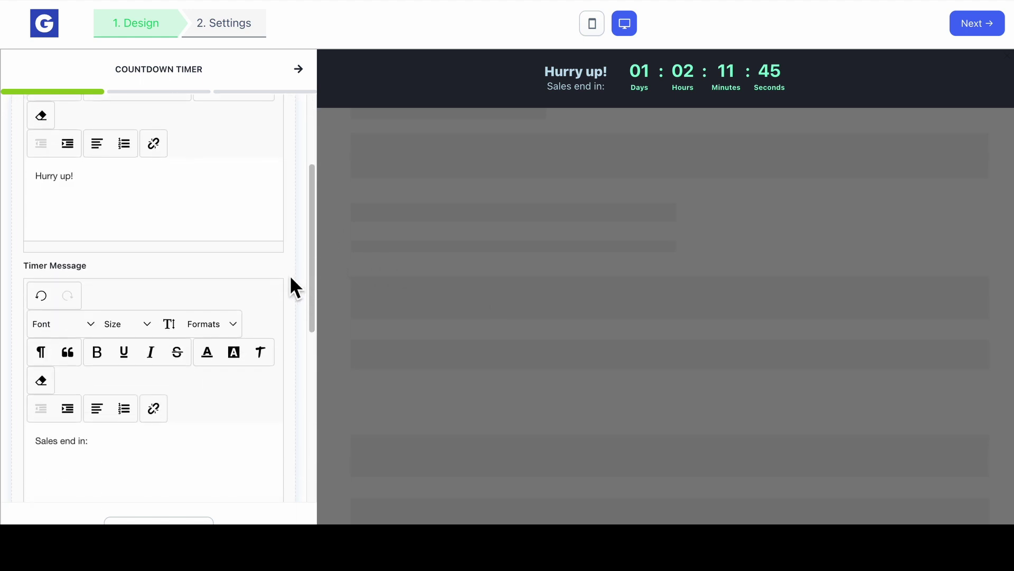
pyautogui.scroll(-6, 226, 287)
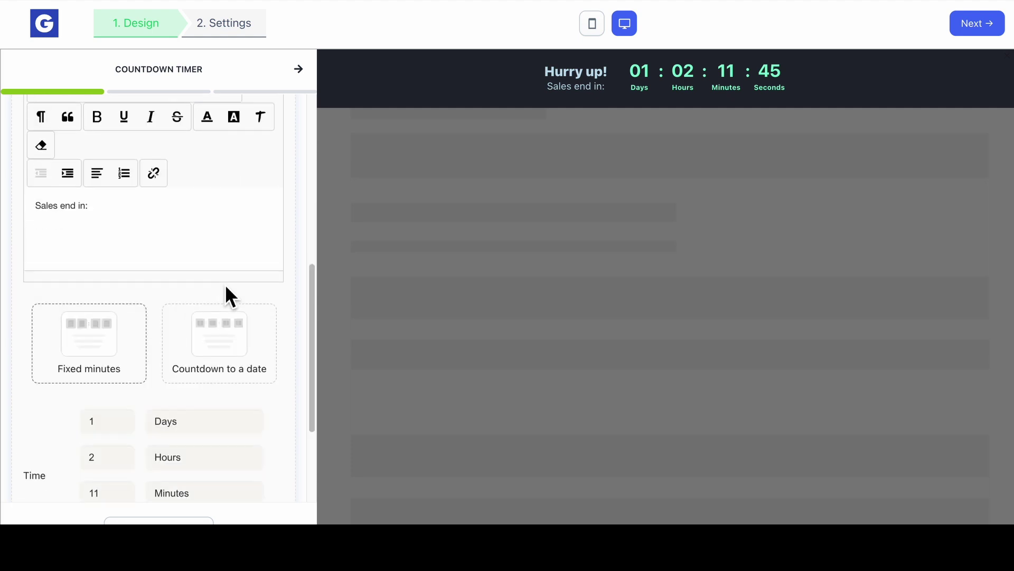
pyautogui.scroll(-2, 218, 300)
pyautogui.scroll(-3, 226, 305)
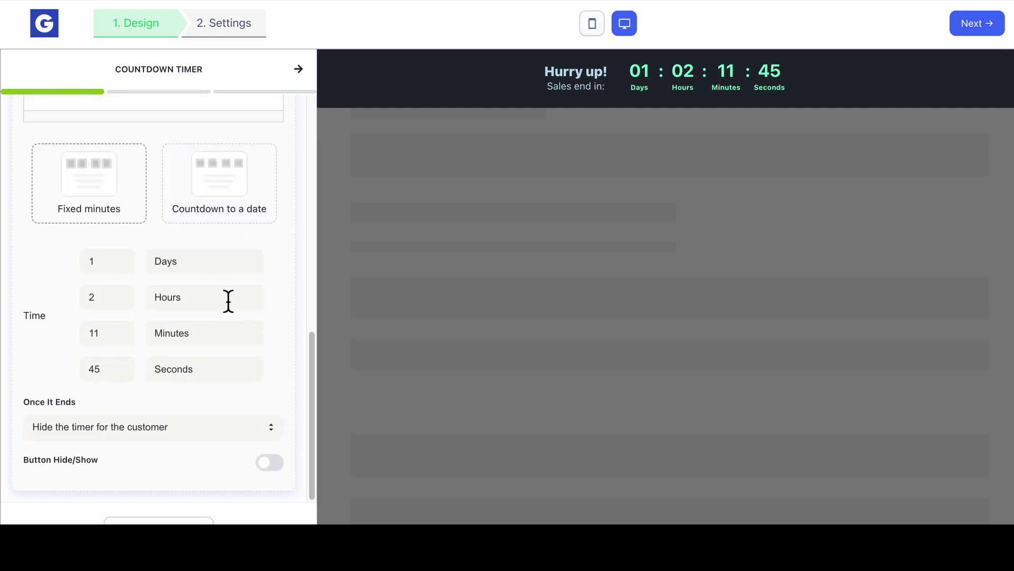
pyautogui.scroll(6, 228, 301)
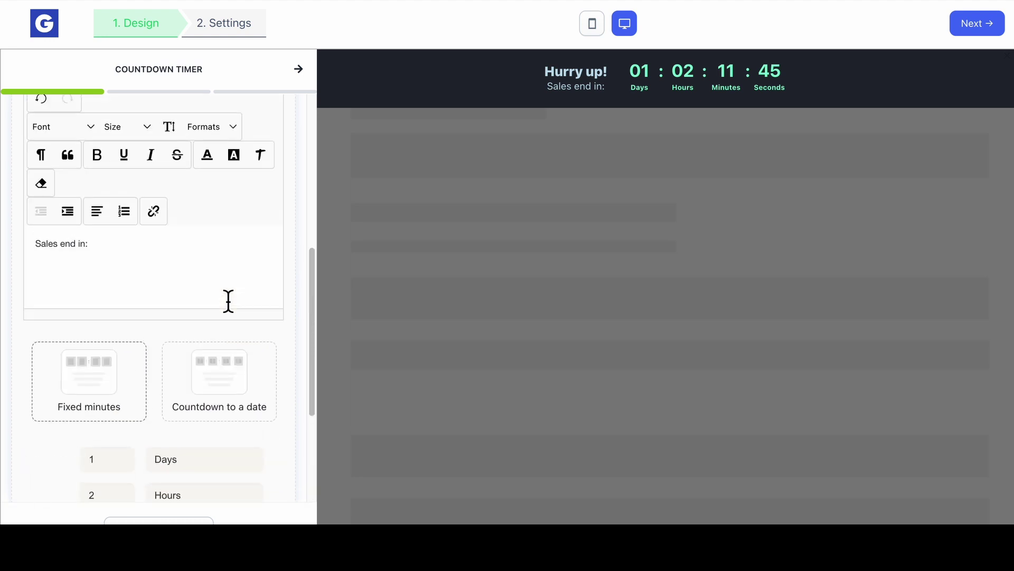
pyautogui.scroll(9, 228, 301)
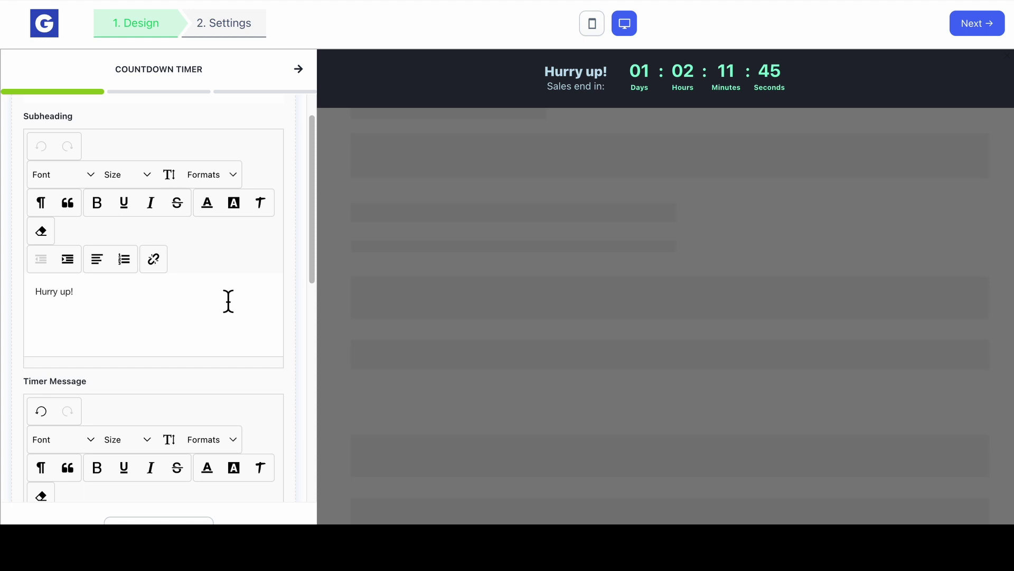
pyautogui.scroll(2, 228, 300)
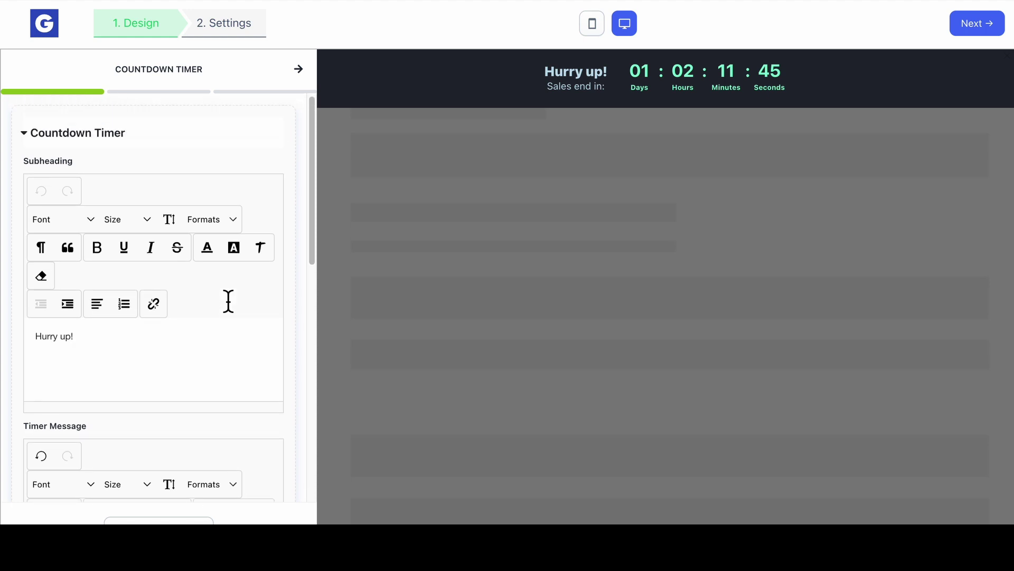
# Replace the timer bar's subheading text with "Buy Now!".
pyautogui.moveTo(559, 75); pyautogui.dragTo(600, 97)
pyautogui.click(127, 351)
pyautogui.hotkey('ctrl', 'a')
pyautogui.write('aB')
pyautogui.press('BackSpace')
pyautogui.press('BackSpace')
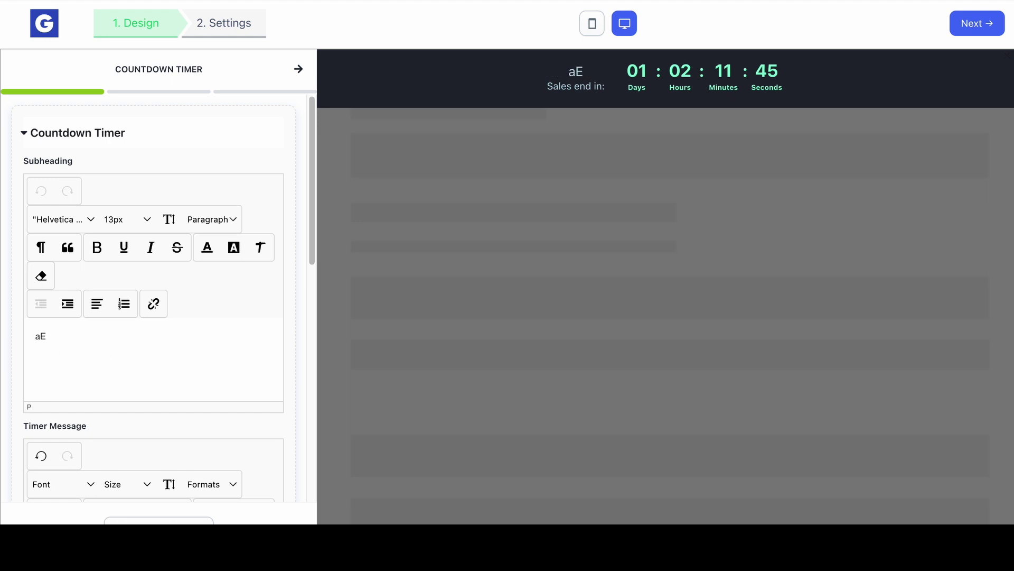
pyautogui.write('Buy Now!')
pyautogui.scroll(-1, 125, 324)
pyautogui.scroll(1, 122, 320)
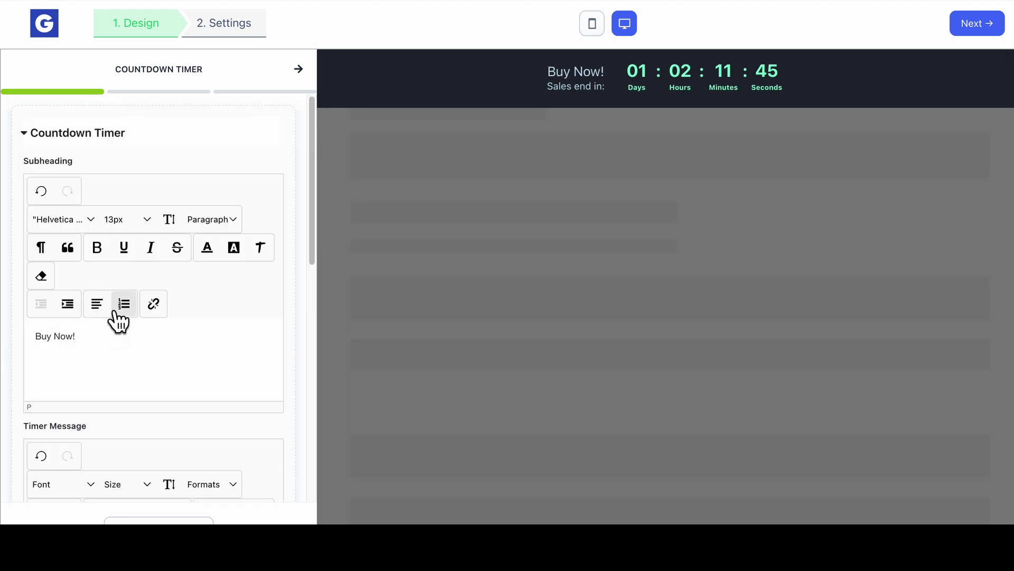
# Format the whole subheading in the Impact font at 20px.
pyautogui.hotkey('ctrl', 'a')
pyautogui.click(74, 229)
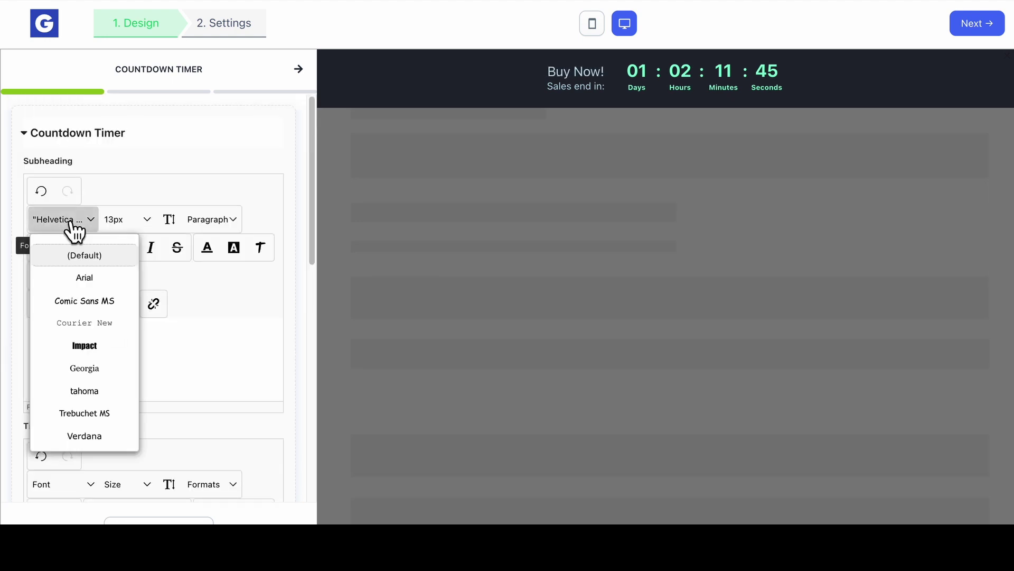
pyautogui.click(96, 346)
pyautogui.click(127, 219)
pyautogui.click(173, 419)
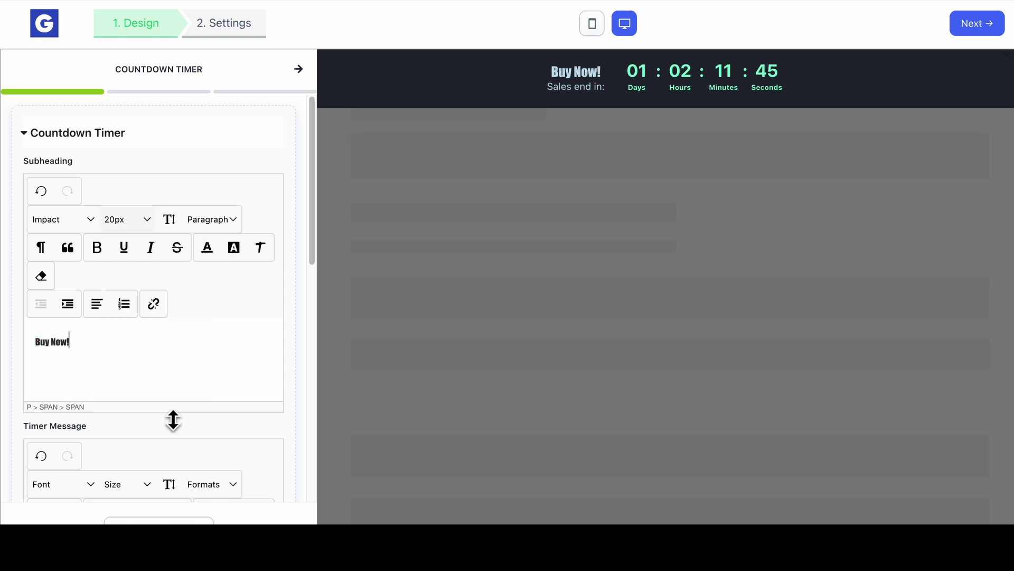
# Change the timer message to "Sales will end in:".
pyautogui.scroll(-3, 163, 356)
pyautogui.scroll(-3, 152, 287)
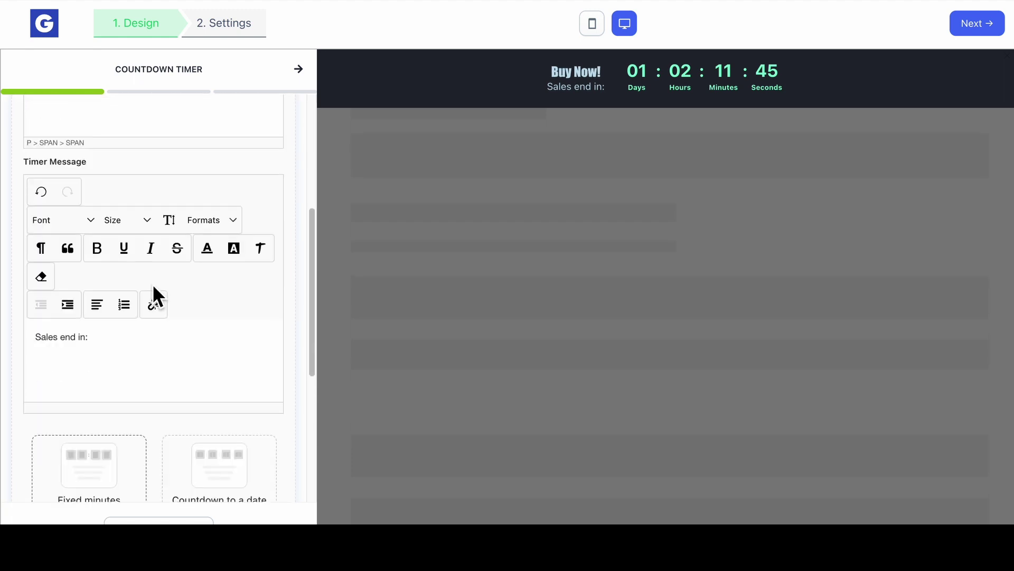
pyautogui.click(140, 356)
pyautogui.hotkey('ctrl', 'a')
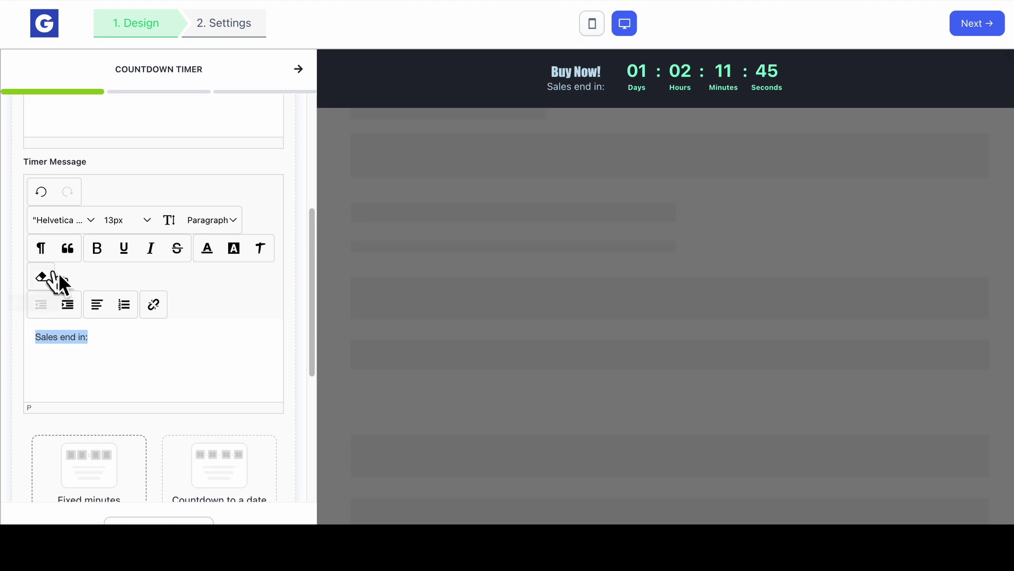
pyautogui.scroll(-1, 125, 351)
pyautogui.moveTo(58, 297); pyautogui.dragTo(113, 310)
pyautogui.write('will end in:')
# Switch the timer type to Countdown to a date.
pyautogui.scroll(-3, 142, 280)
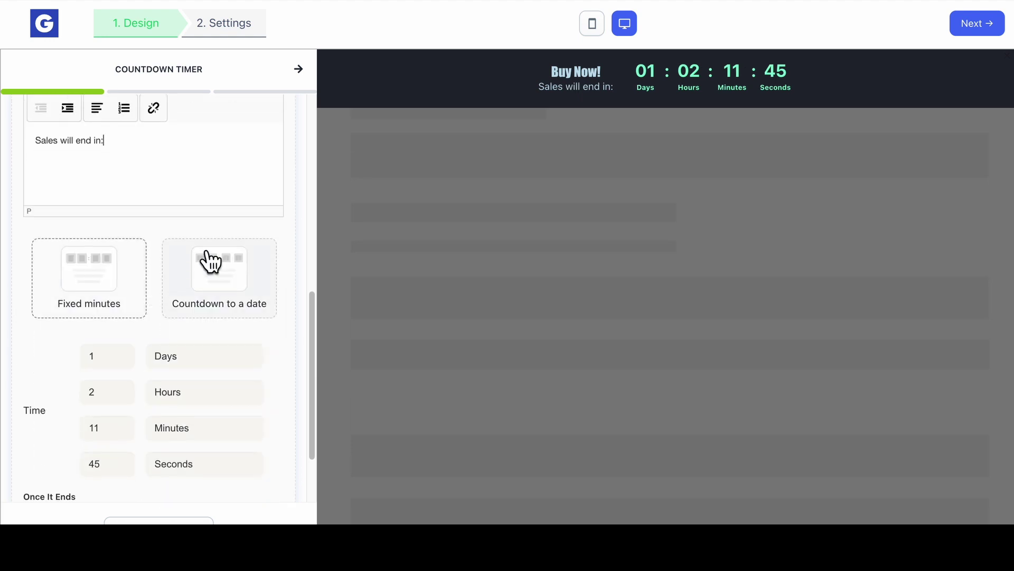
pyautogui.scroll(-1, 221, 254)
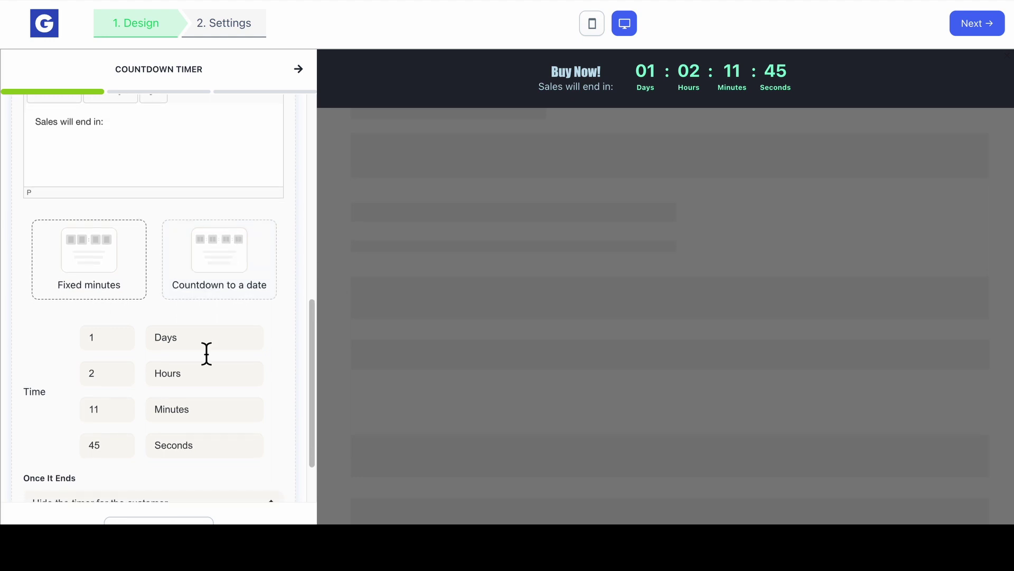
pyautogui.scroll(-1, 179, 296)
pyautogui.scroll(-1, 176, 273)
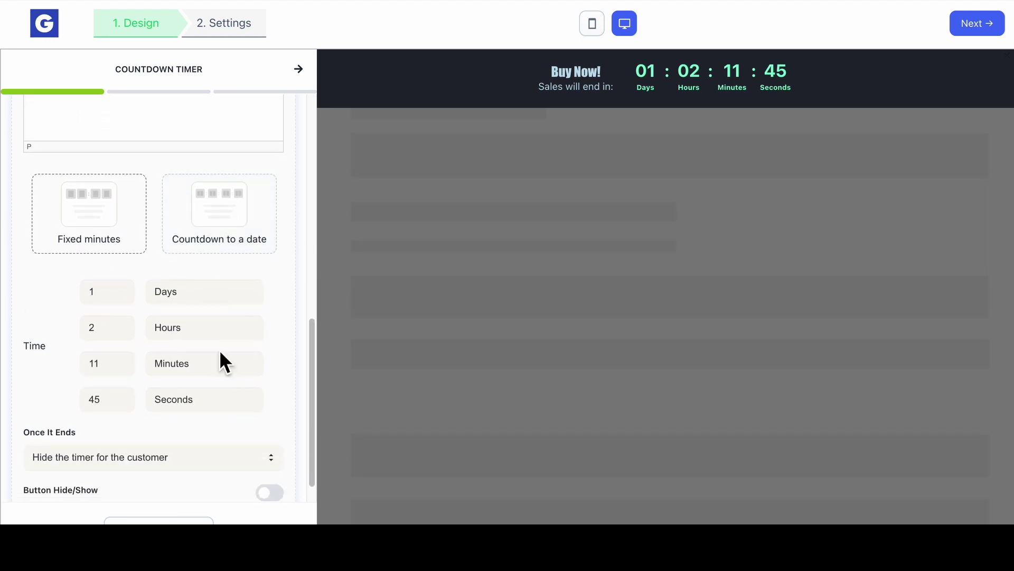
pyautogui.click(211, 232)
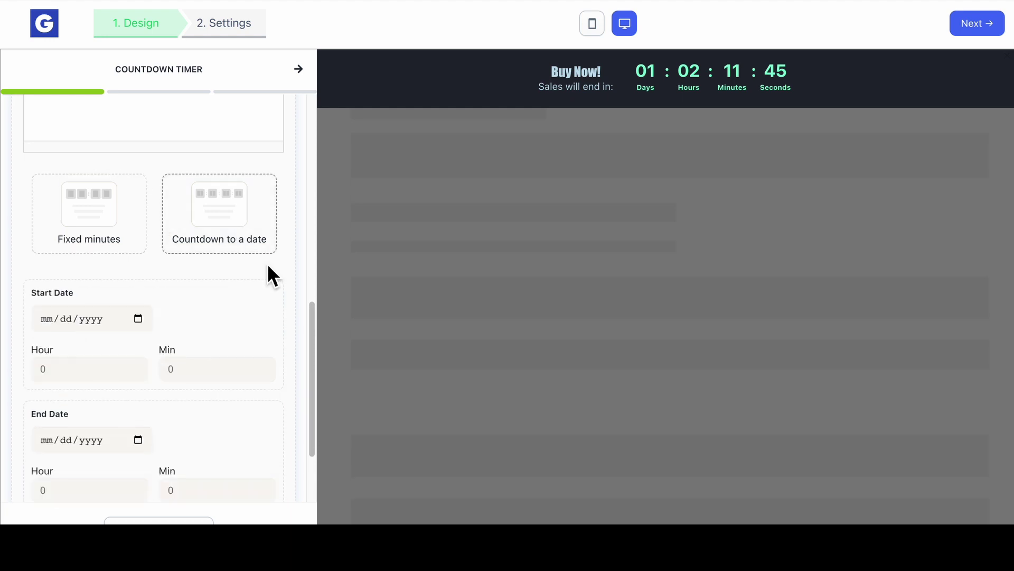
# Set the countdown's start date to 09/25/2023 at hour 5, minute 5.
pyautogui.scroll(-3, 247, 274)
pyautogui.click(146, 209)
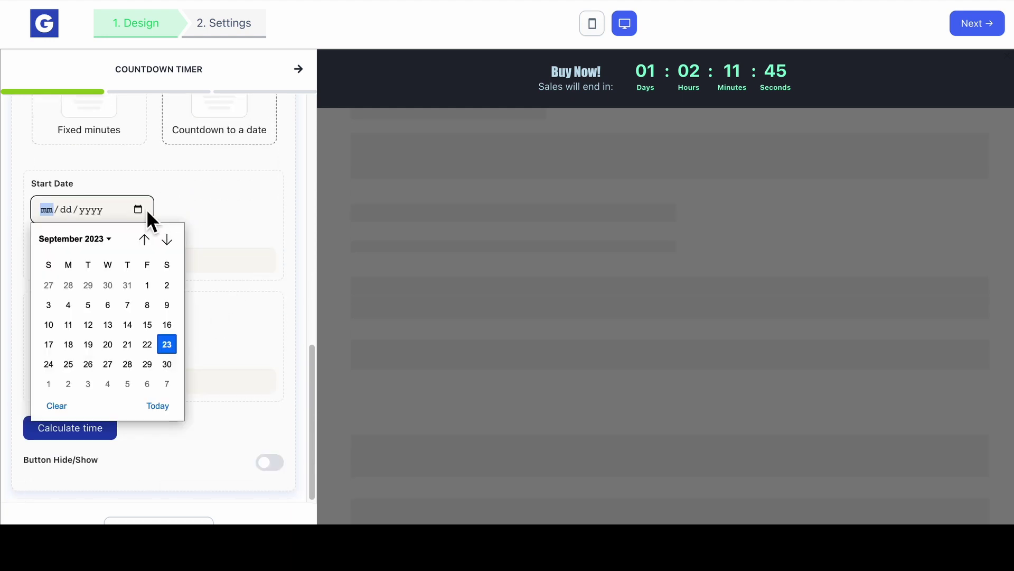
pyautogui.click(75, 365)
pyautogui.click(48, 267)
pyautogui.write('5')
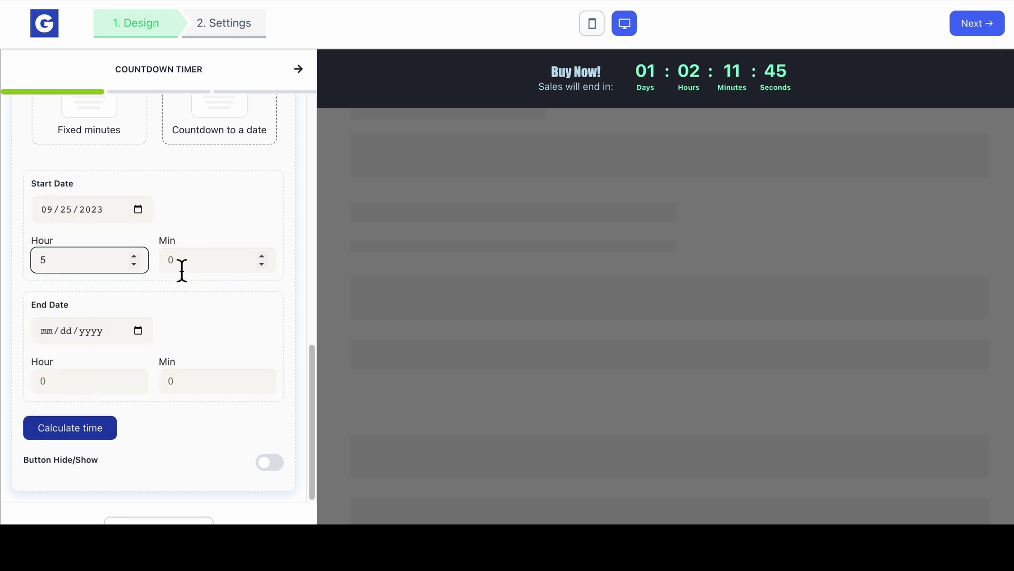
pyautogui.click(228, 268)
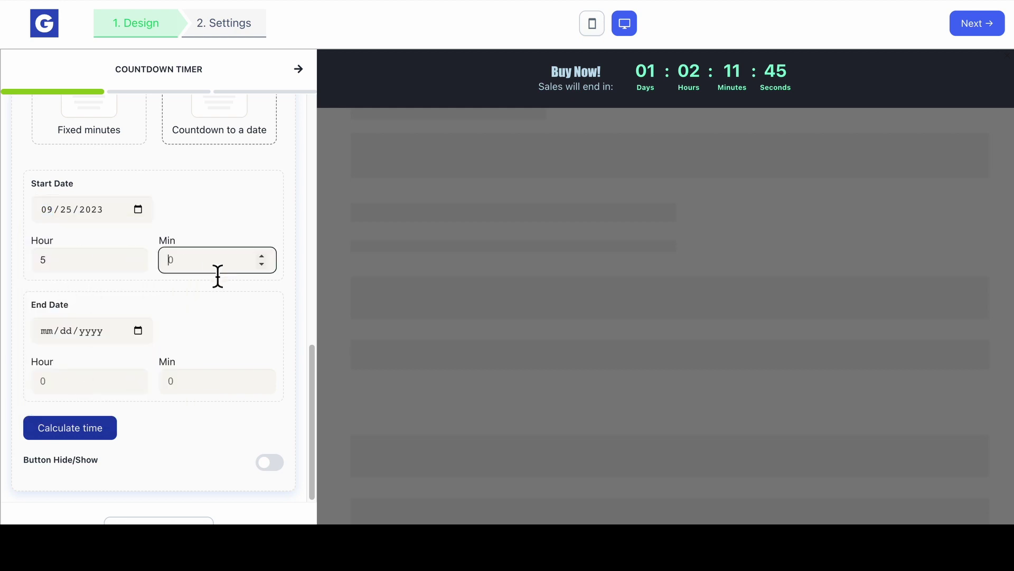
pyautogui.write('5')
# Set the countdown's end date to 09/27/2023 at hour 6 and calculate the remaining time.
pyautogui.click(114, 376)
pyautogui.click(139, 331)
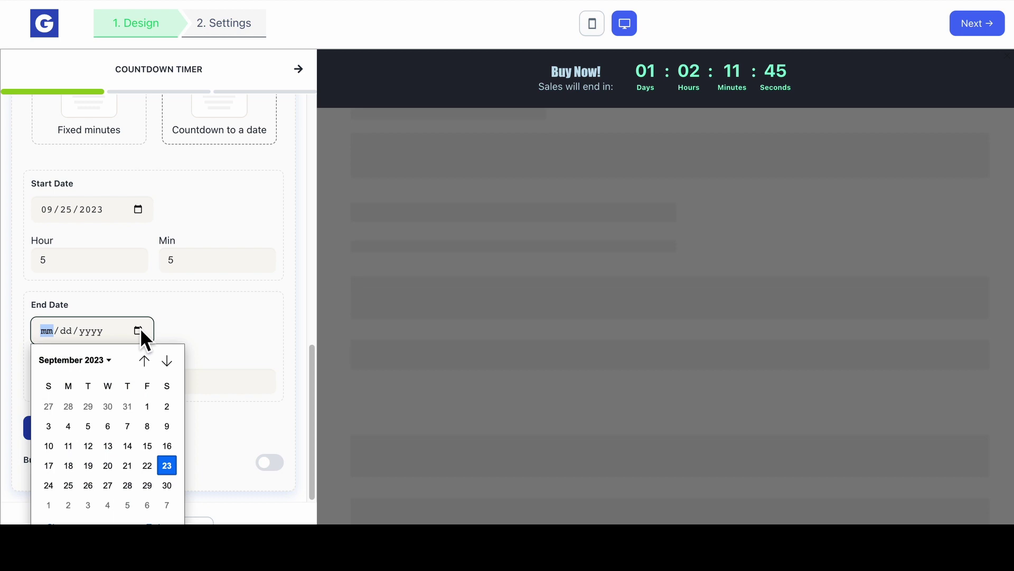
pyautogui.click(106, 490)
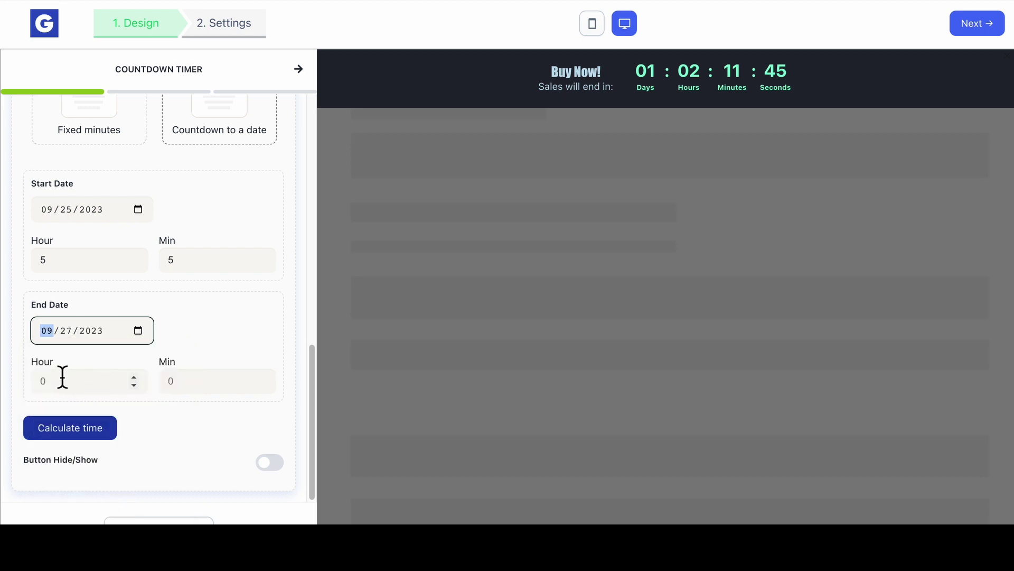
pyautogui.click(67, 381)
pyautogui.write('6')
pyautogui.click(215, 382)
pyautogui.click(51, 436)
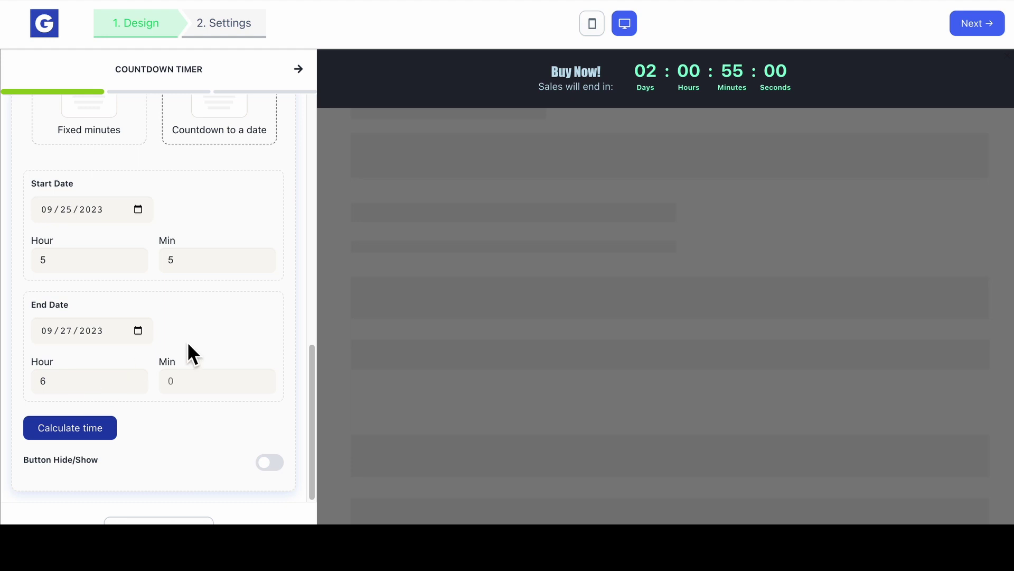
pyautogui.click(271, 463)
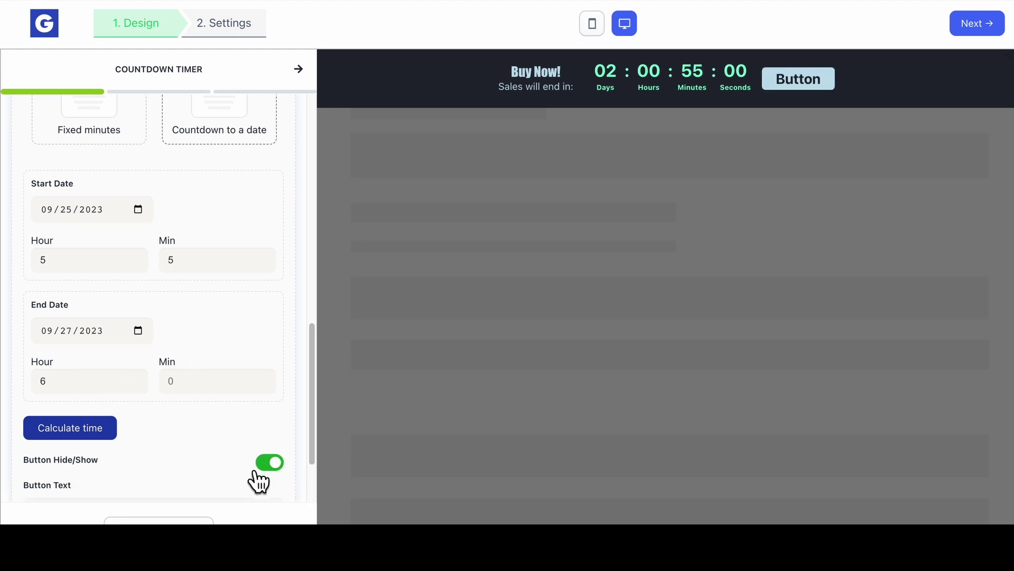
pyautogui.scroll(-2, 176, 398)
pyautogui.click(279, 365)
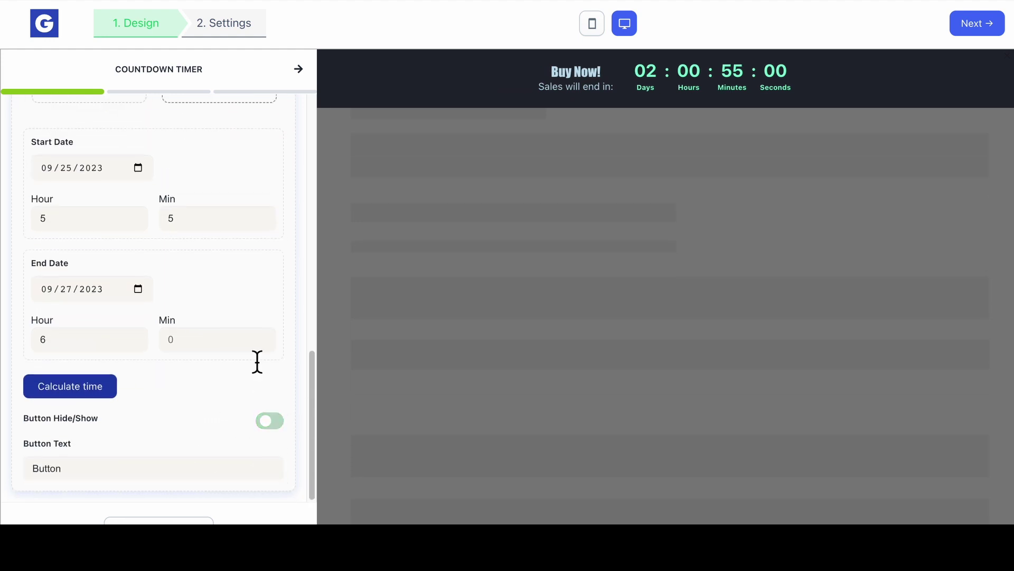
# Switch the countdown's timer type to Fixed minutes.
pyautogui.scroll(6, 255, 357)
pyautogui.scroll(-10, 254, 363)
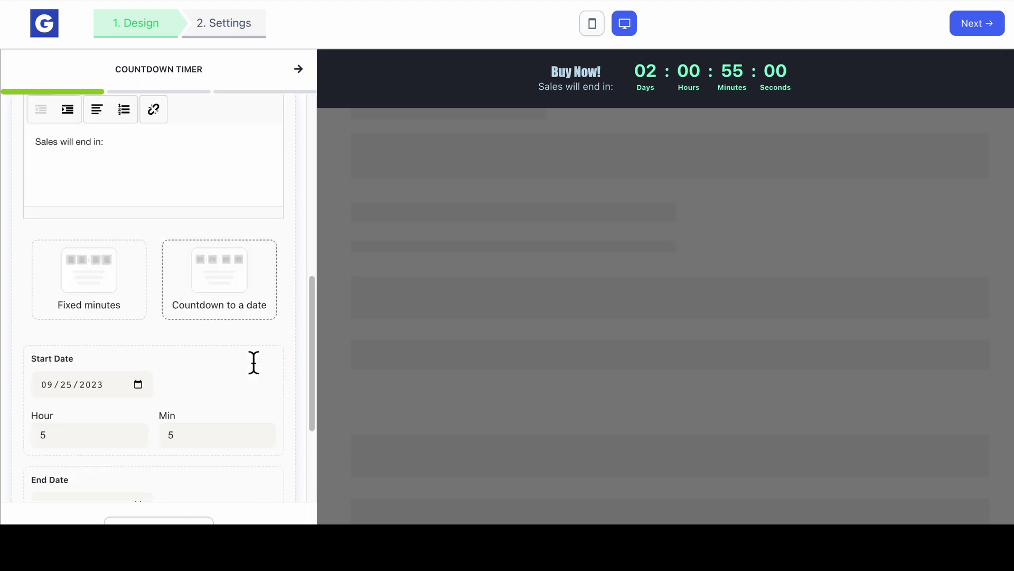
pyautogui.scroll(4, 251, 366)
pyautogui.click(116, 338)
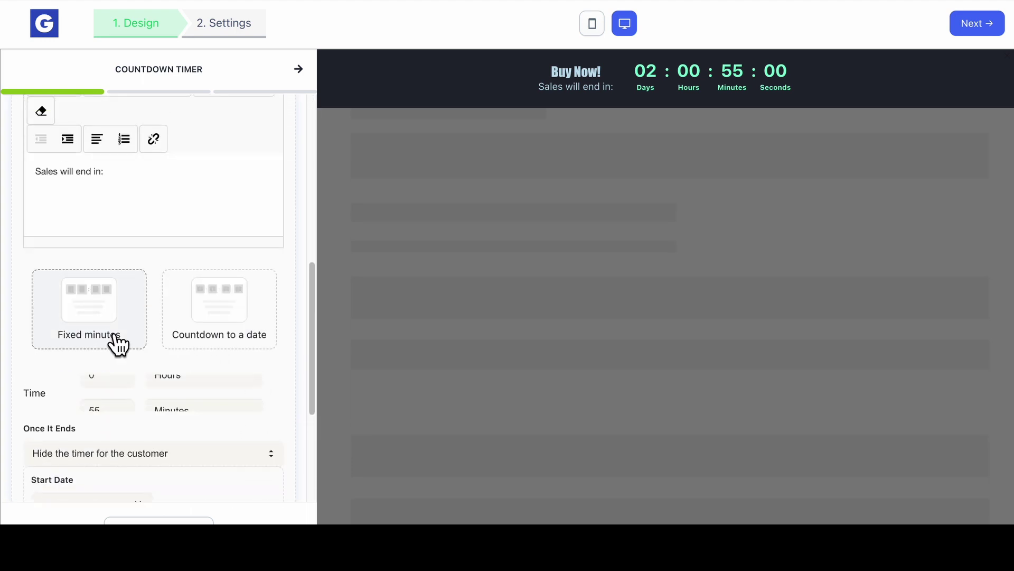
pyautogui.scroll(5, 238, 375)
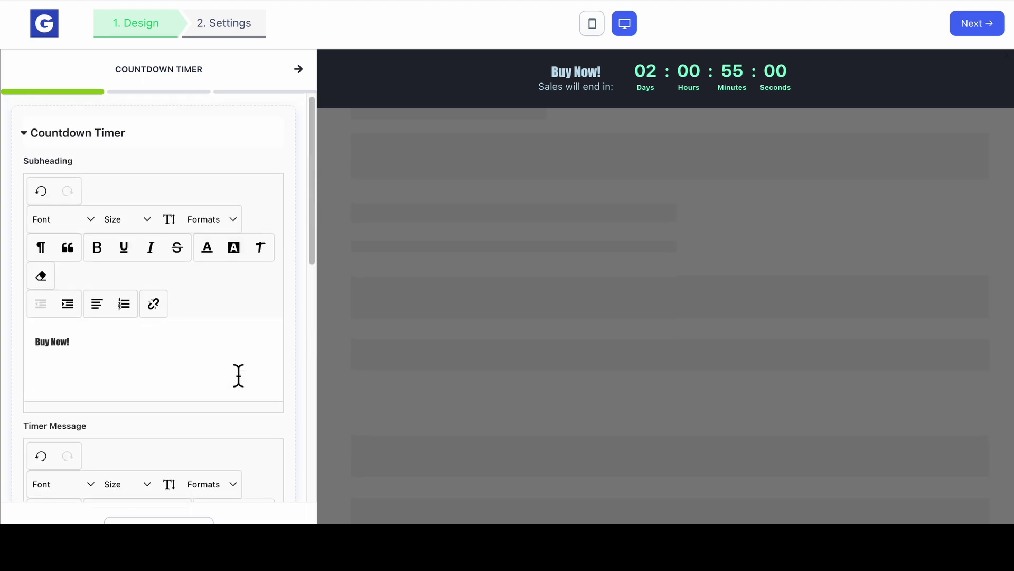
pyautogui.scroll(-10, 238, 375)
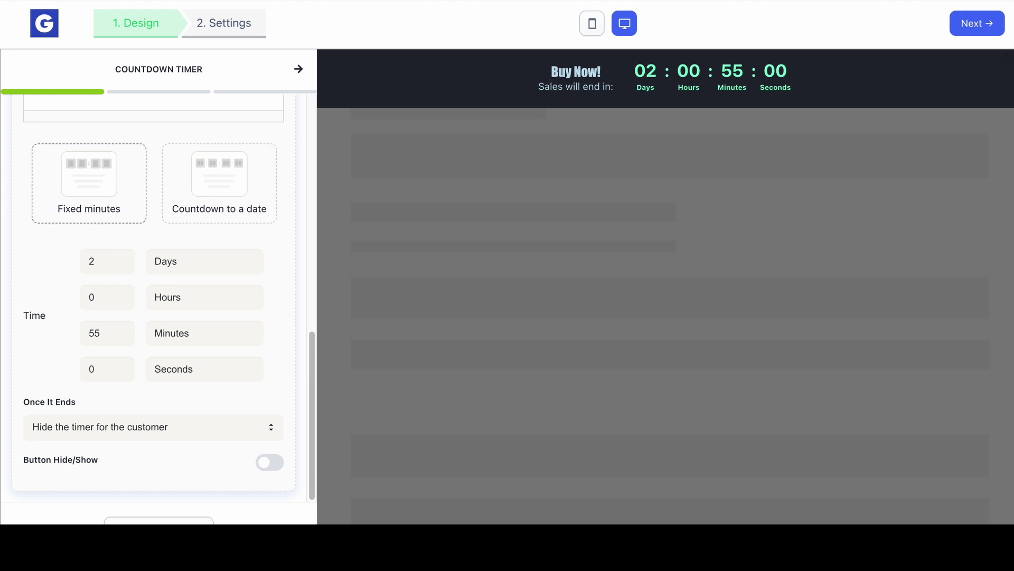
# Continue to the position options, turn on the fixed position and place the bar at the top of the page.
pyautogui.click(199, 525)
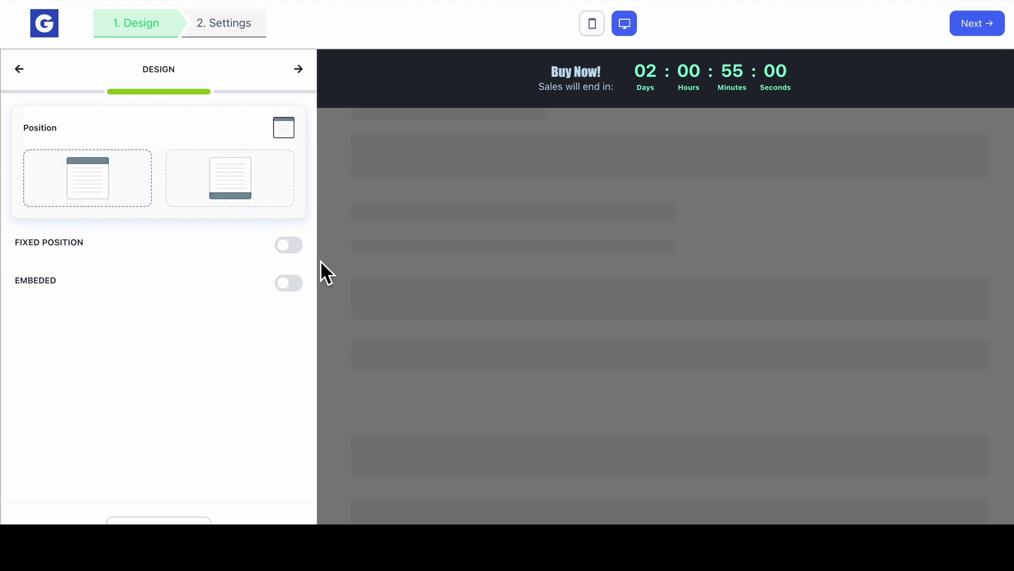
pyautogui.click(280, 246)
pyautogui.click(211, 193)
pyautogui.click(102, 193)
pyautogui.click(194, 523)
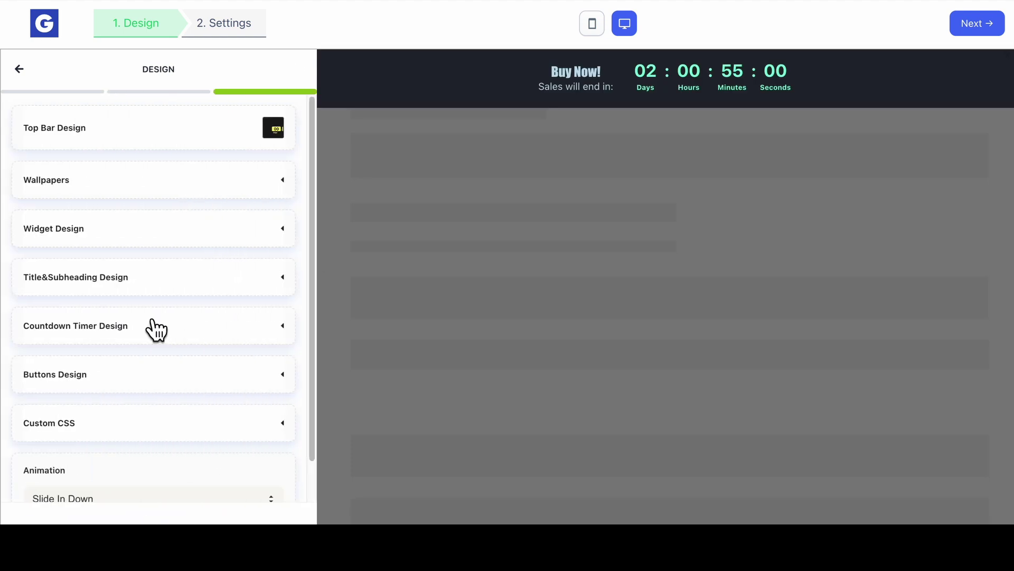
# Browse the top bar designs and apply the blue-purple gradient design with outlined number boxes.
pyautogui.click(132, 135)
pyautogui.scroll(-10, 186, 202)
pyautogui.scroll(-15, 228, 242)
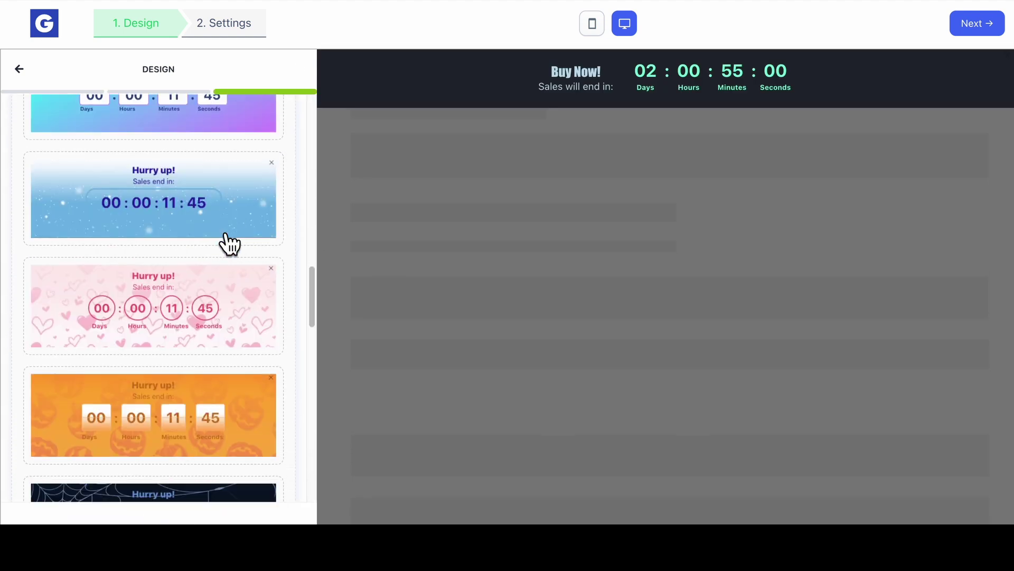
pyautogui.scroll(8, 228, 255)
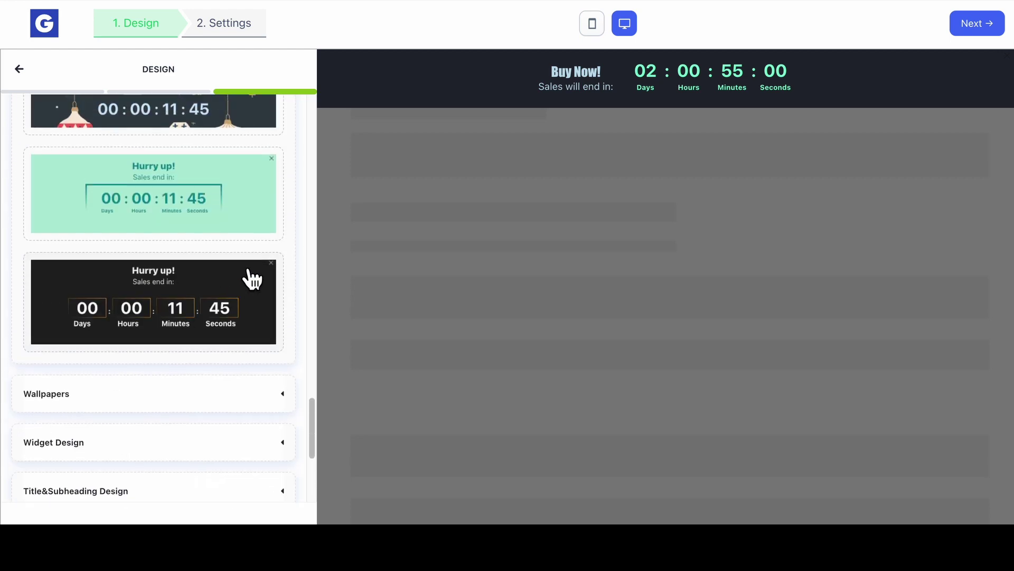
pyautogui.scroll(8, 245, 325)
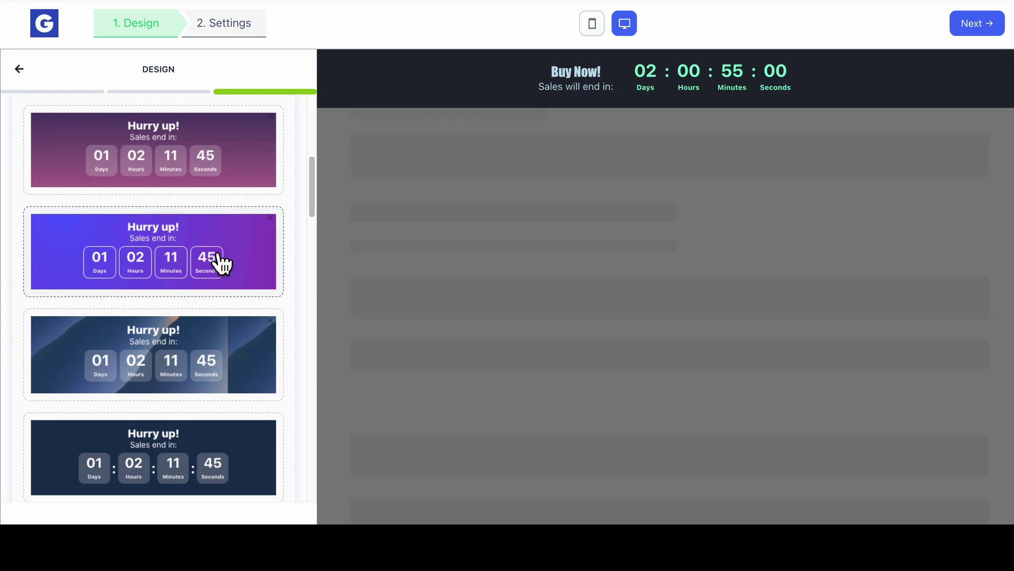
pyautogui.click(217, 247)
# Apply the star-pattern wallpaper to the countdown bar.
pyautogui.scroll(-20, 226, 285)
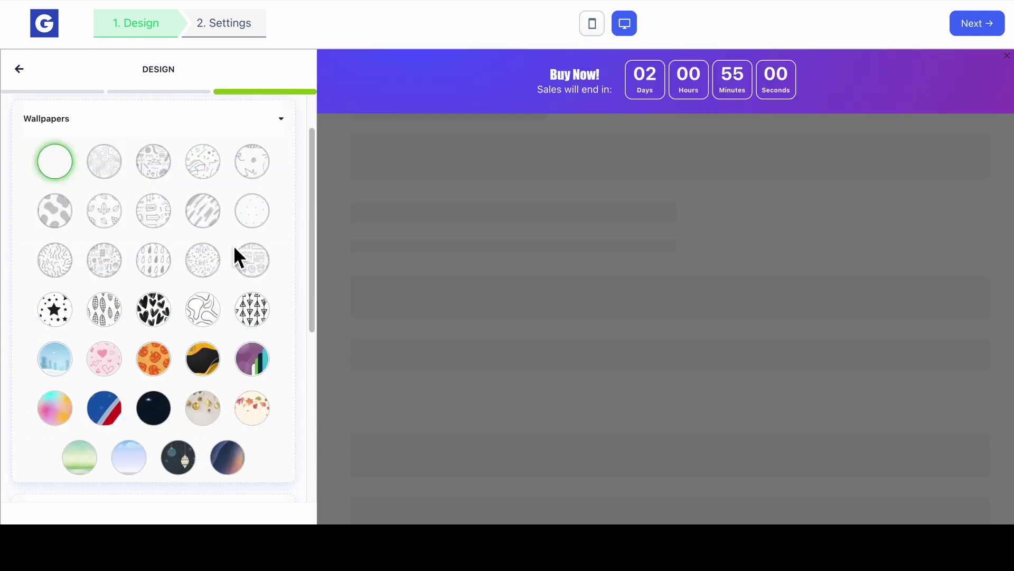
pyautogui.scroll(-5, 232, 257)
pyautogui.scroll(5, 222, 259)
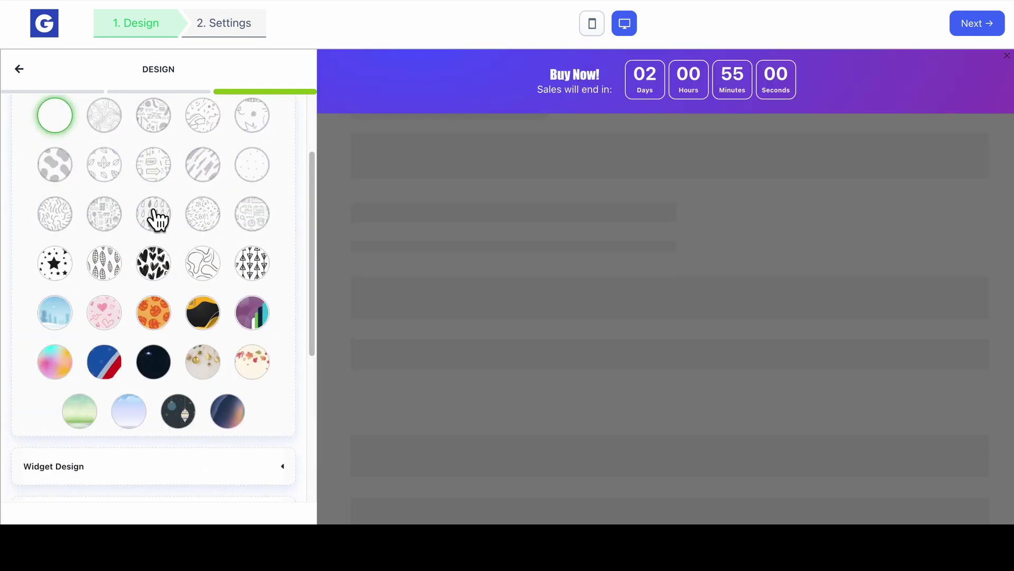
pyautogui.click(109, 177)
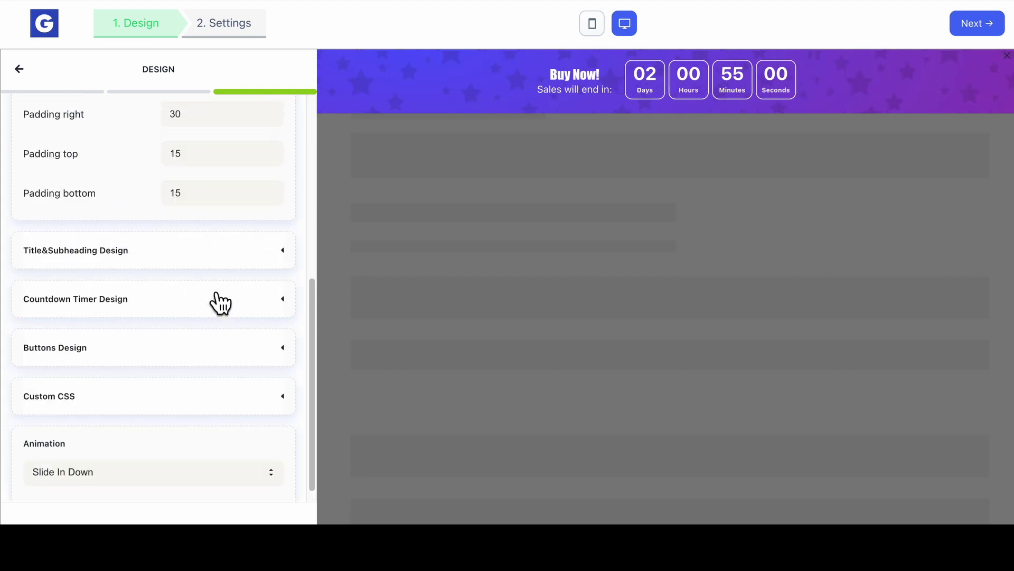
# Change the countdown bar's background color to red and open the countdown timer design options.
pyautogui.scroll(5, 219, 301)
pyautogui.click(170, 164)
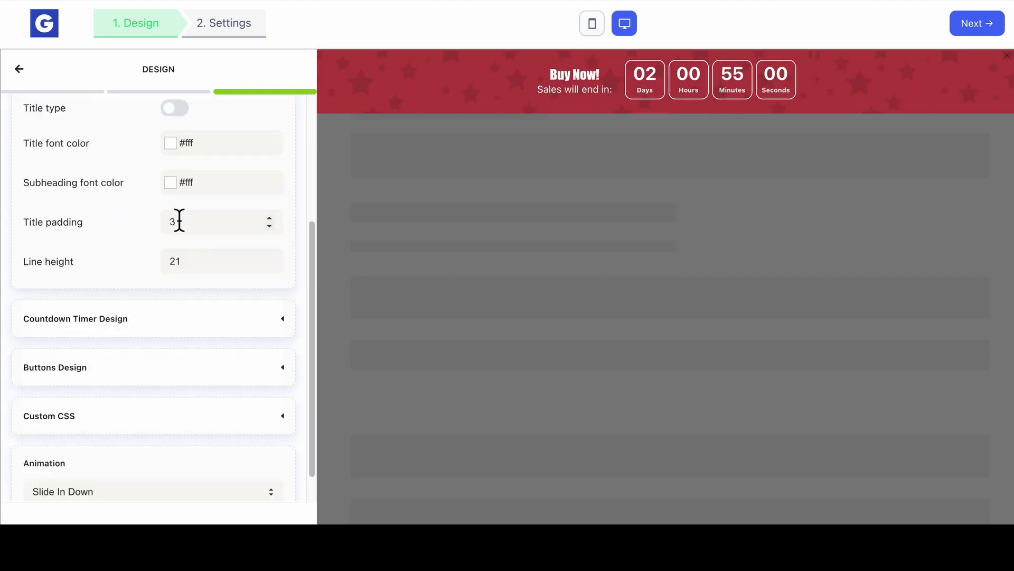
pyautogui.scroll(1, 226, 217)
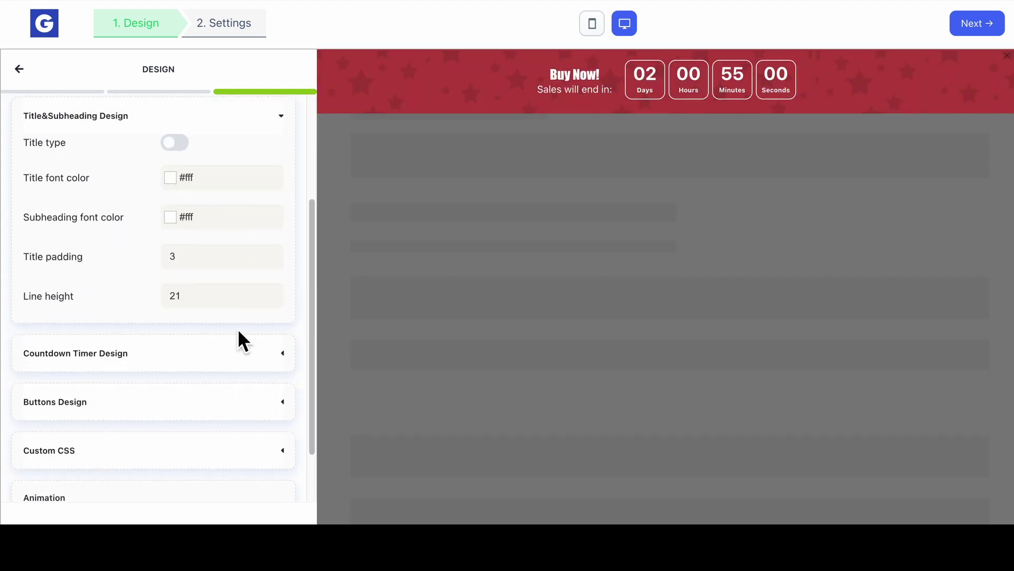
pyautogui.click(238, 349)
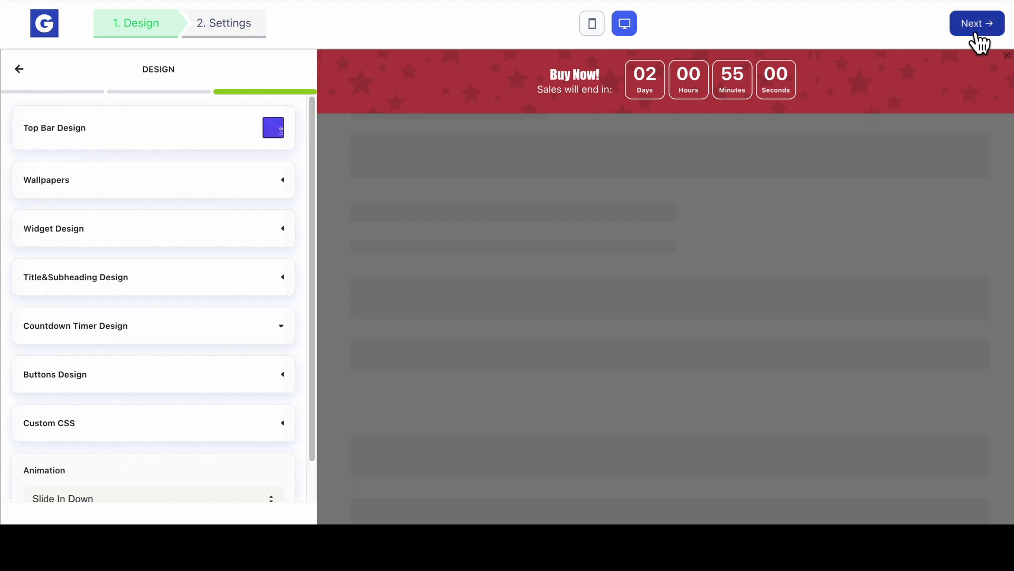
# Proceed to the campaign settings and save the campaign without setting any display conditions.
pyautogui.click(976, 35)
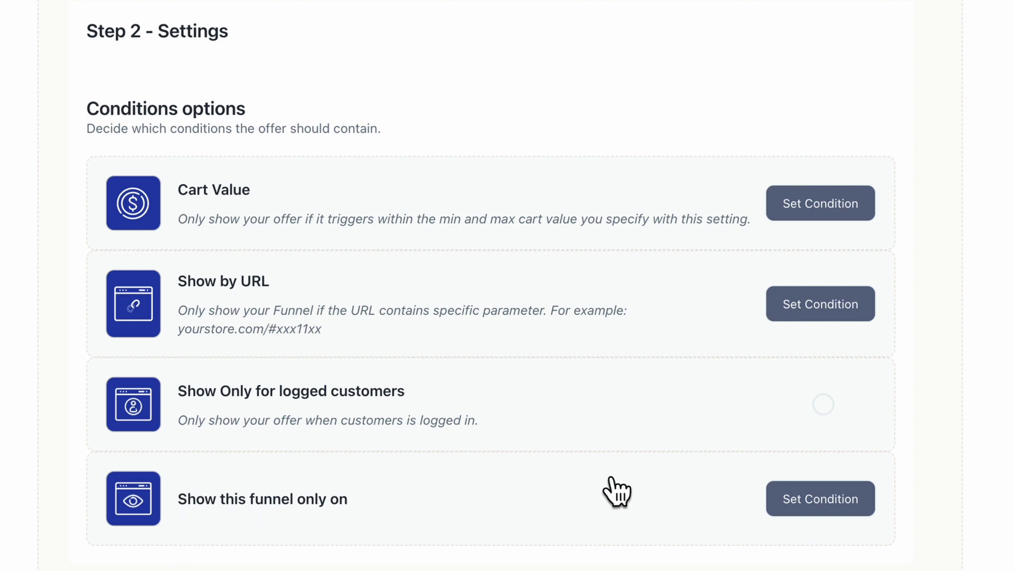
pyautogui.scroll(2, 946, 291)
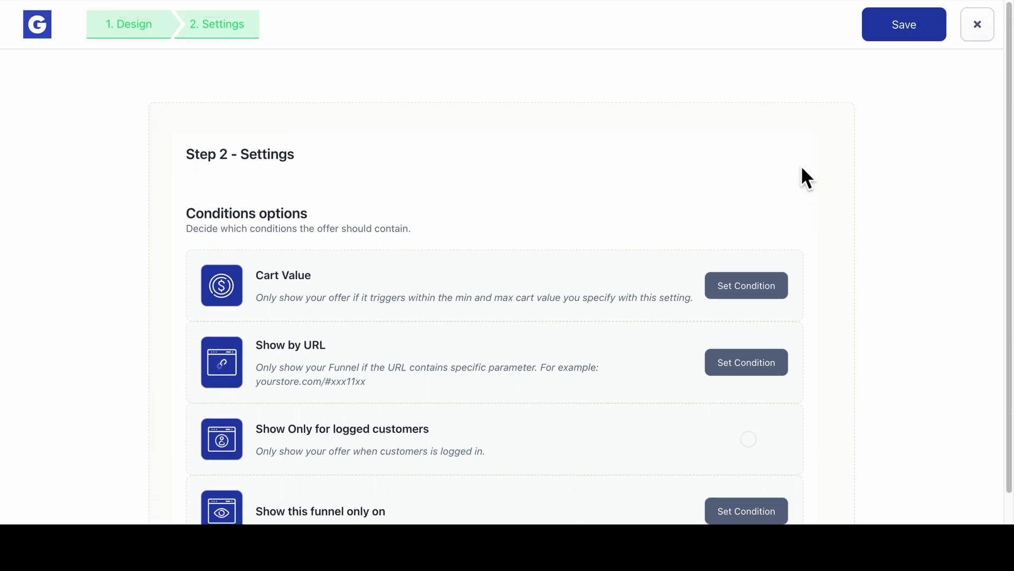
pyautogui.click(903, 26)
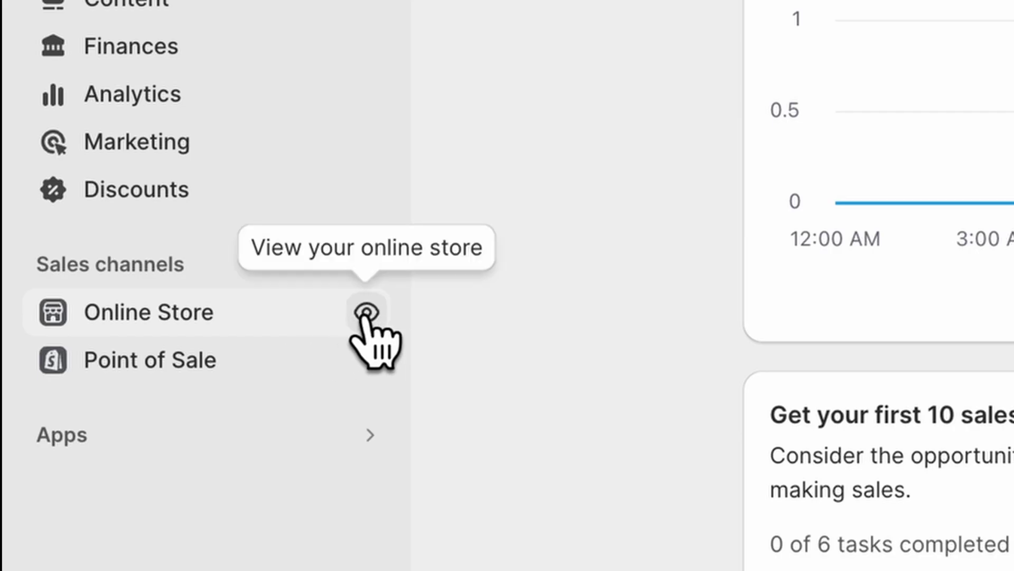
# View the online store and check the countdown bar while browsing the whole homepage.
pyautogui.click(366, 314)
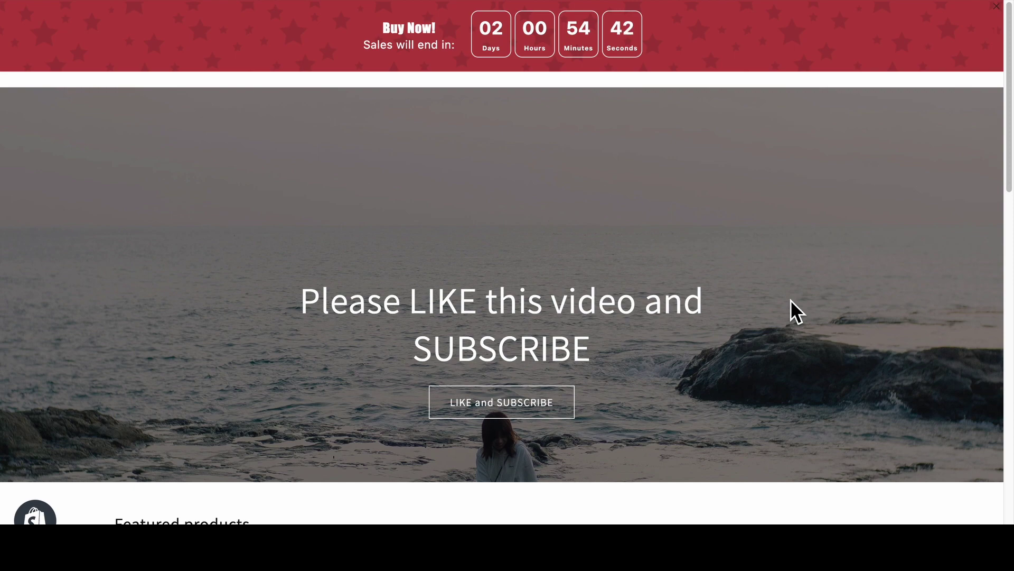
pyautogui.scroll(-6, 788, 296)
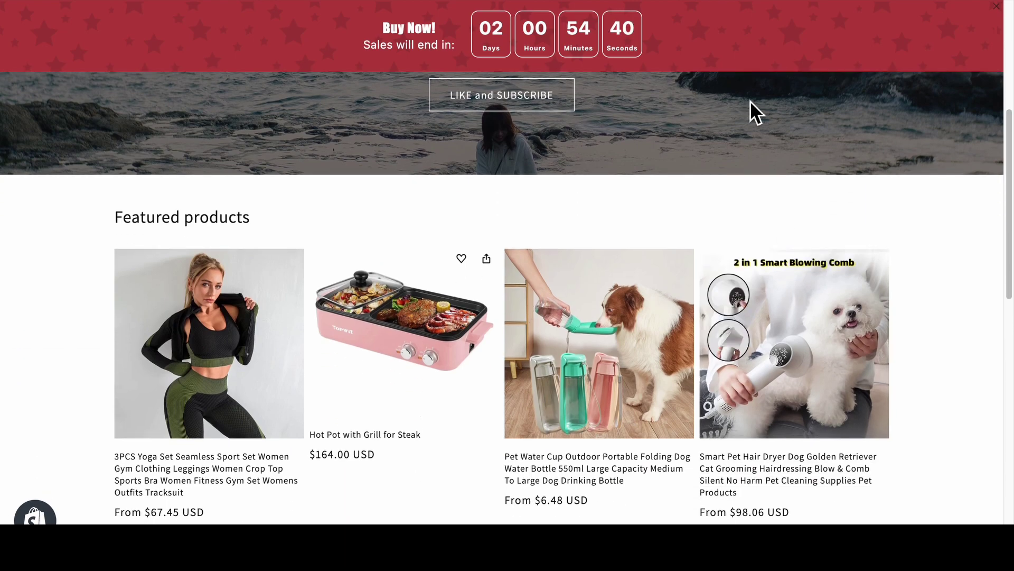
pyautogui.scroll(-8, 815, 262)
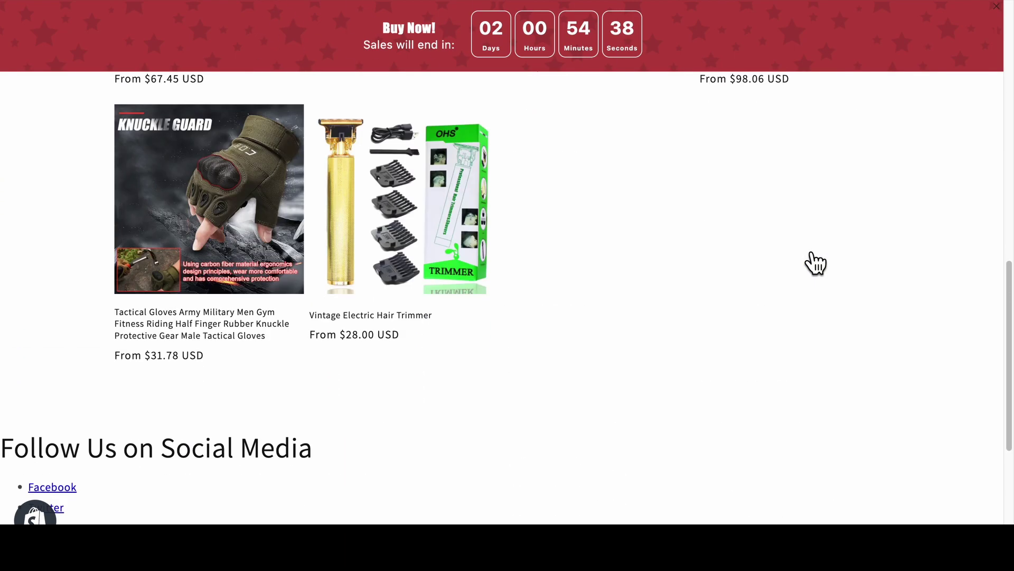
pyautogui.scroll(14, 815, 263)
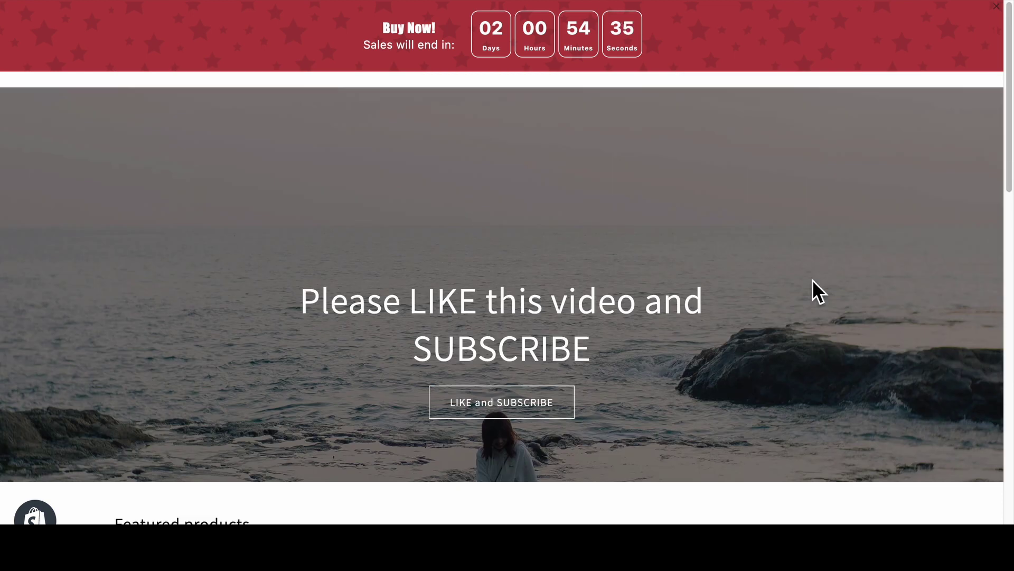